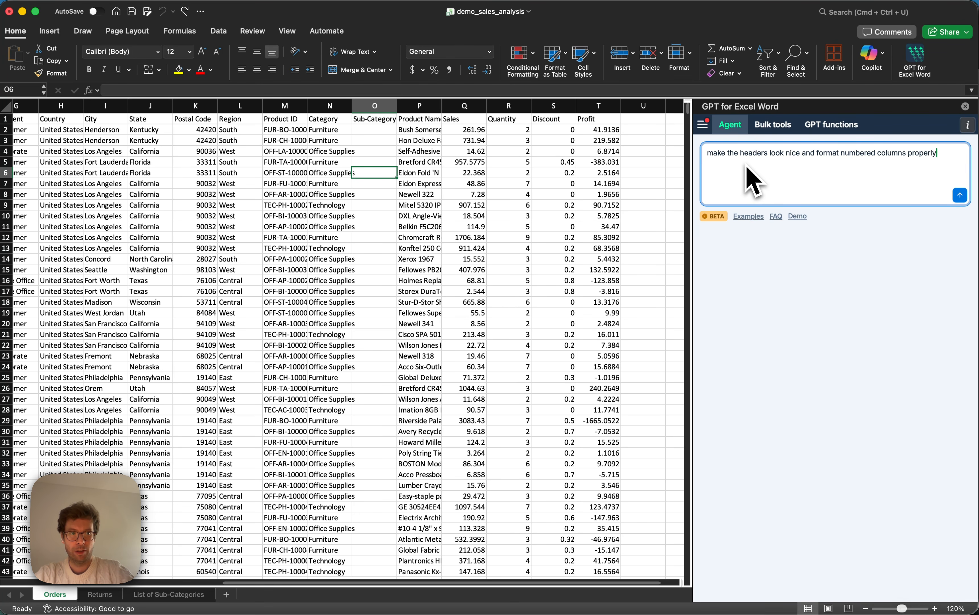
- Submit the agent prompt "make the headers look nice and format numbered columns properly" for the Orders sheet
key(Return)
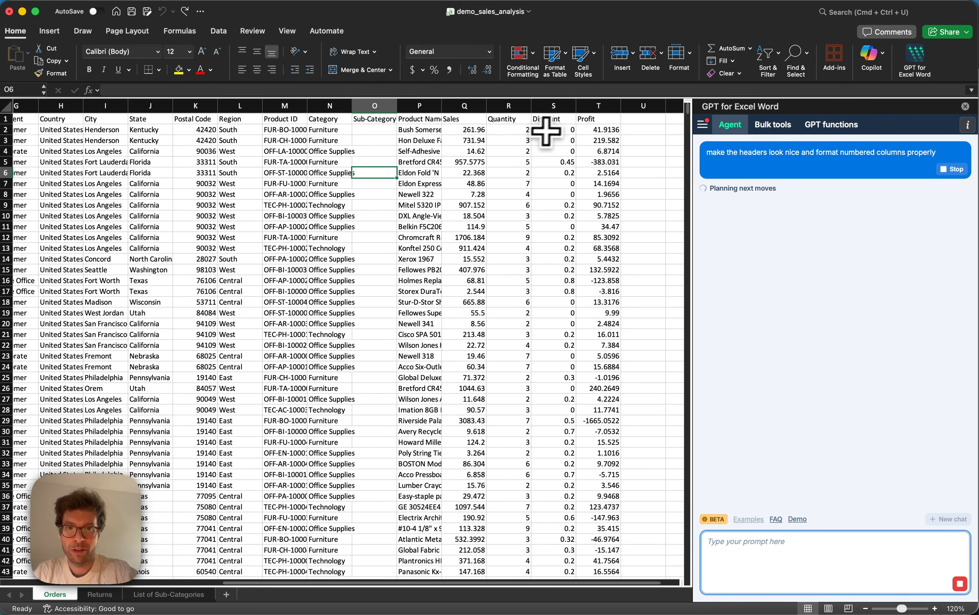
click(468, 163)
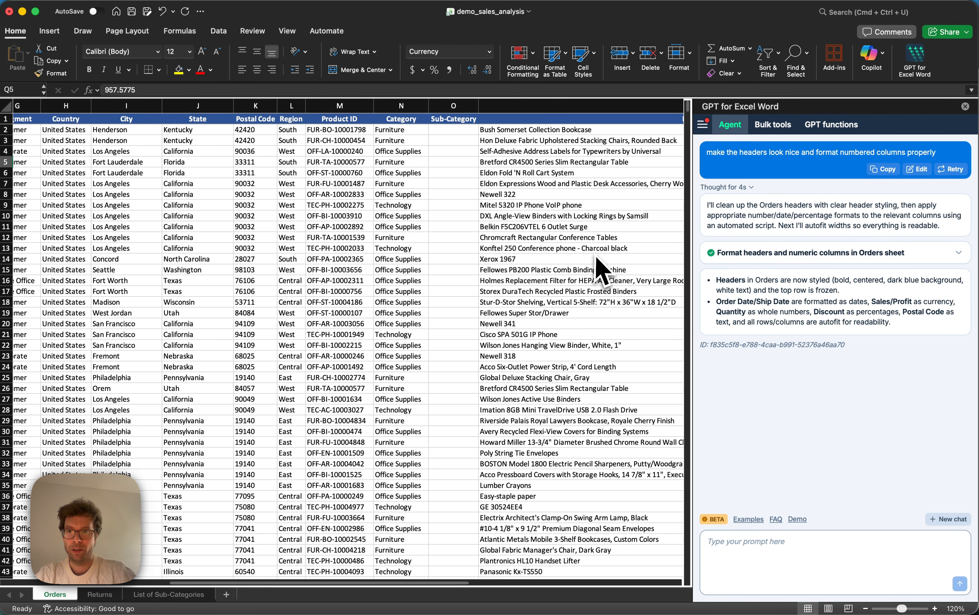
- Narrow the Product Name column on the Orders sheet and check the Sales and Discount number formats in row 3
scroll(596, 265, right, 5)
scroll(601, 268, right, 3)
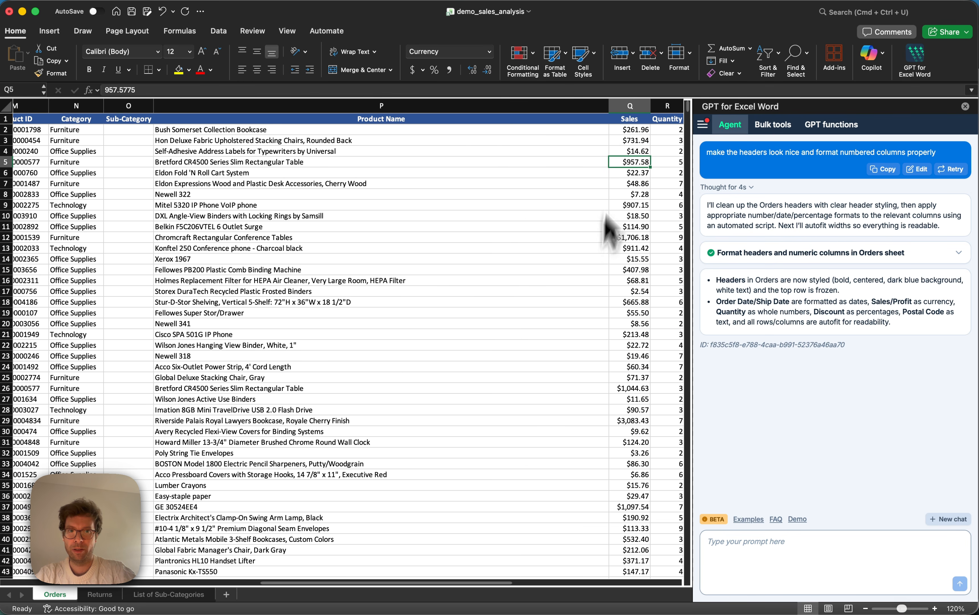
drag(610, 107, 362, 107)
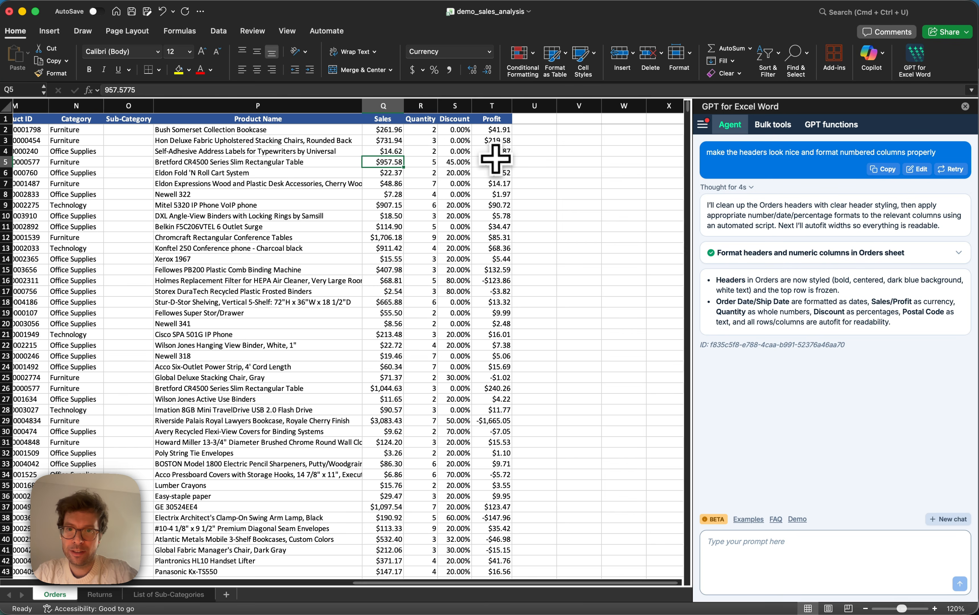
click(388, 142)
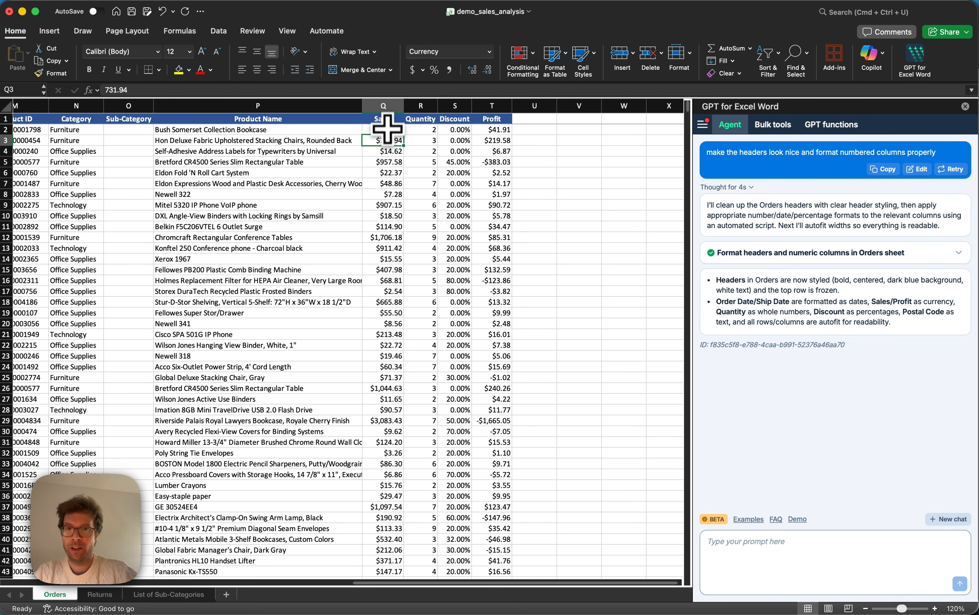
click(457, 141)
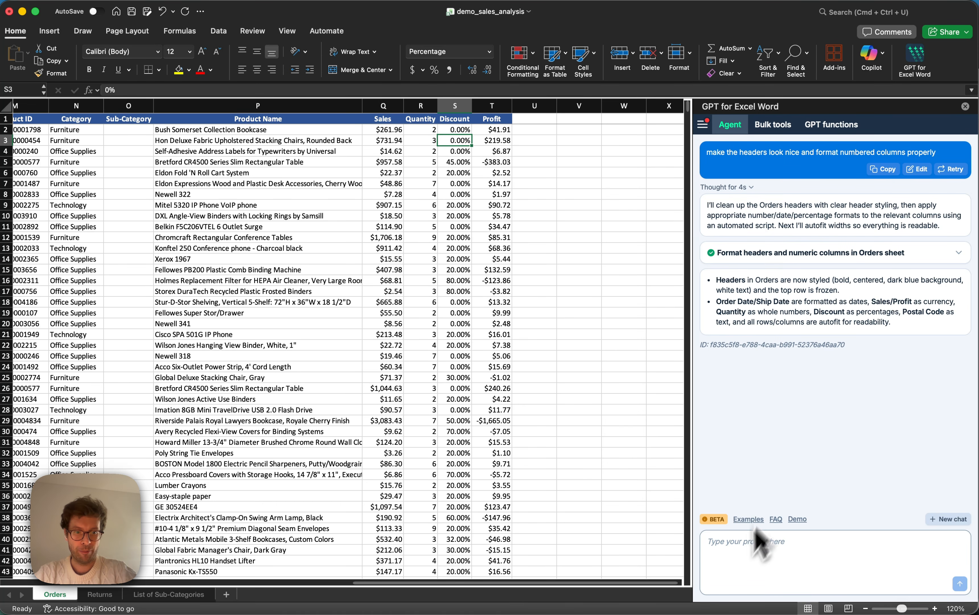
- Ask the agent to "calculate the profit margin per order" and check the column U formulas down to the last row
click(763, 544)
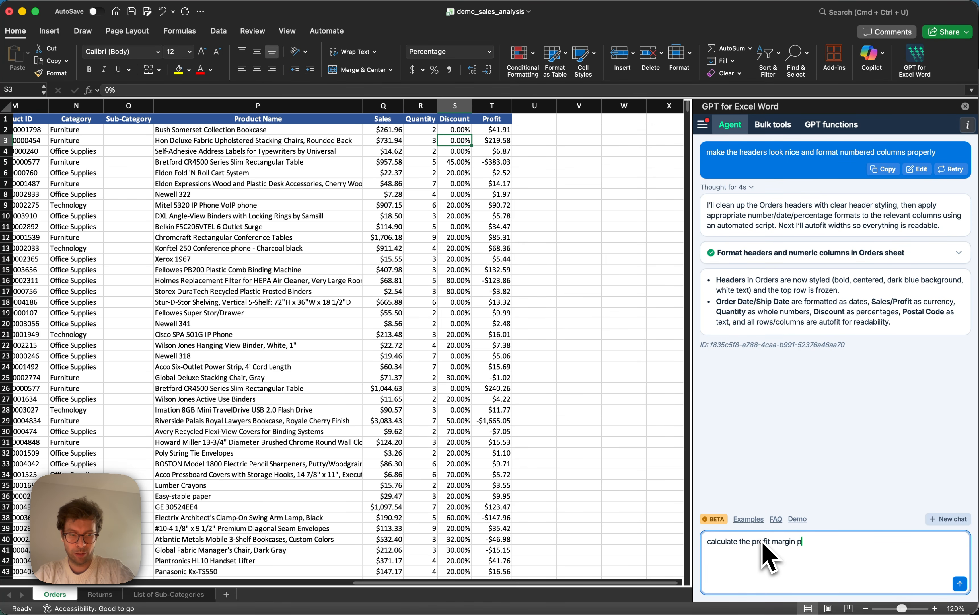
key(Return)
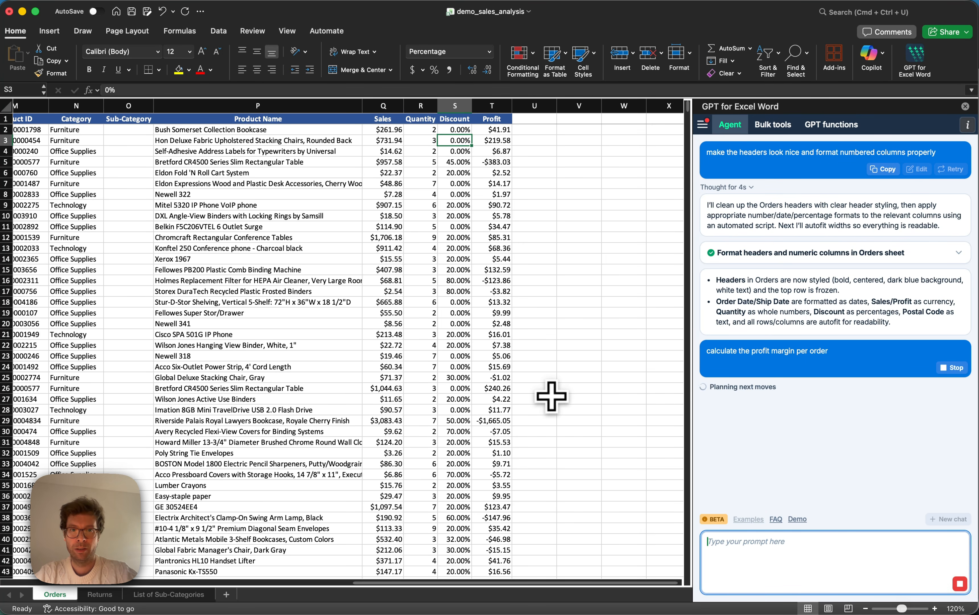
click(535, 142)
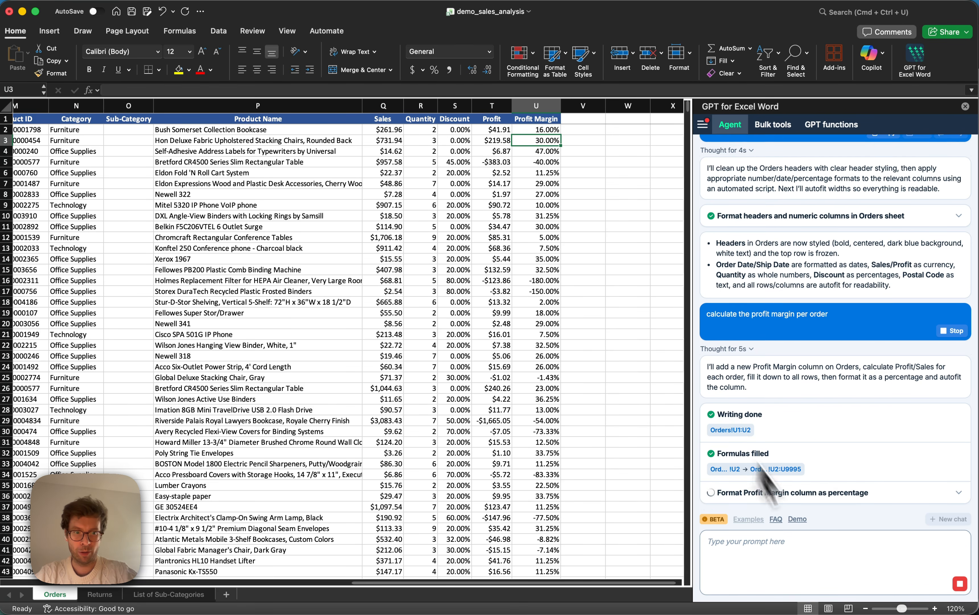
click(538, 141)
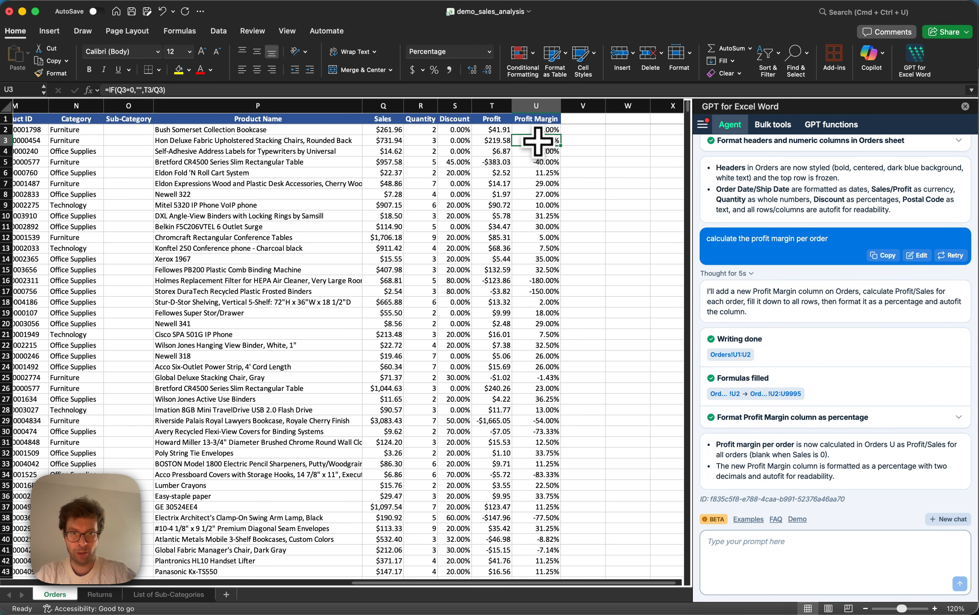
key(super+Down)
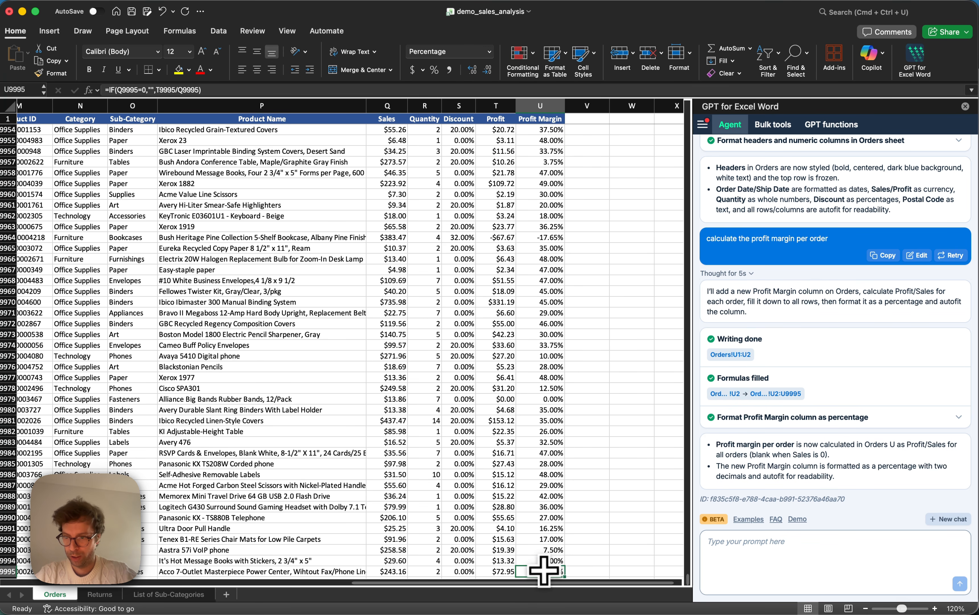
key(super+Up)
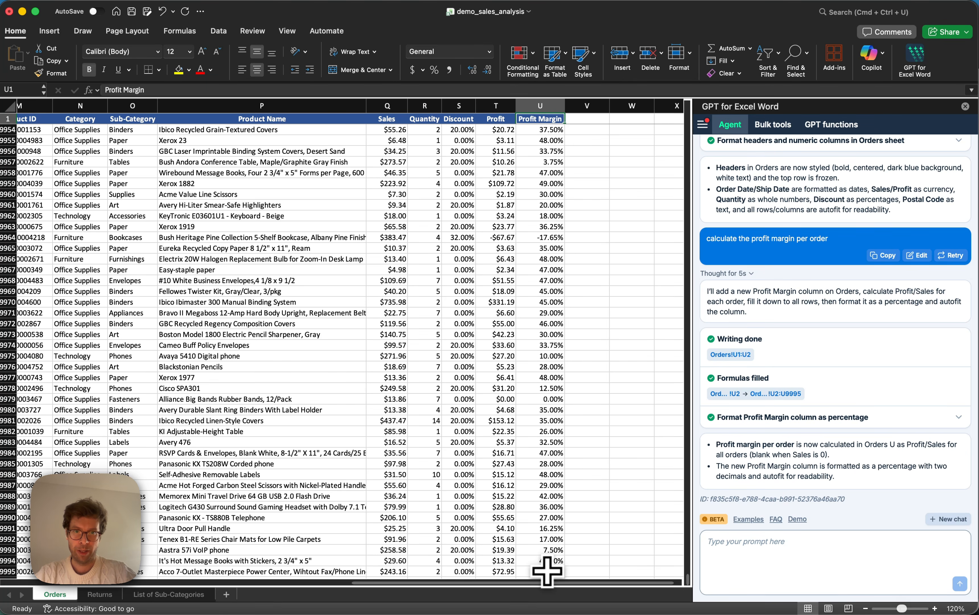
key(Down)
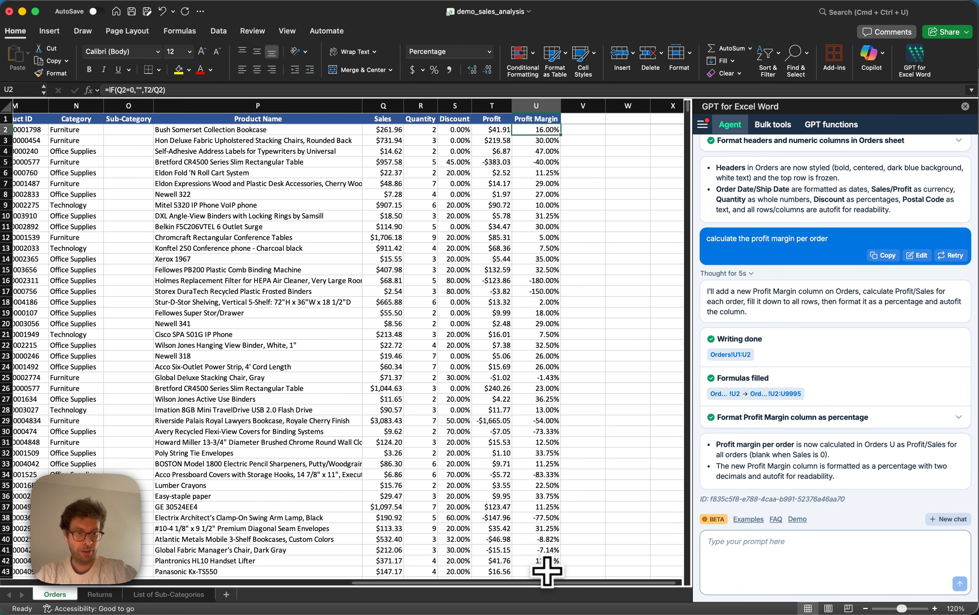
- Ask the agent to "flag each order that was returned", view the Returns sheet, and inspect the flag formula in Orders cell V20
click(792, 563)
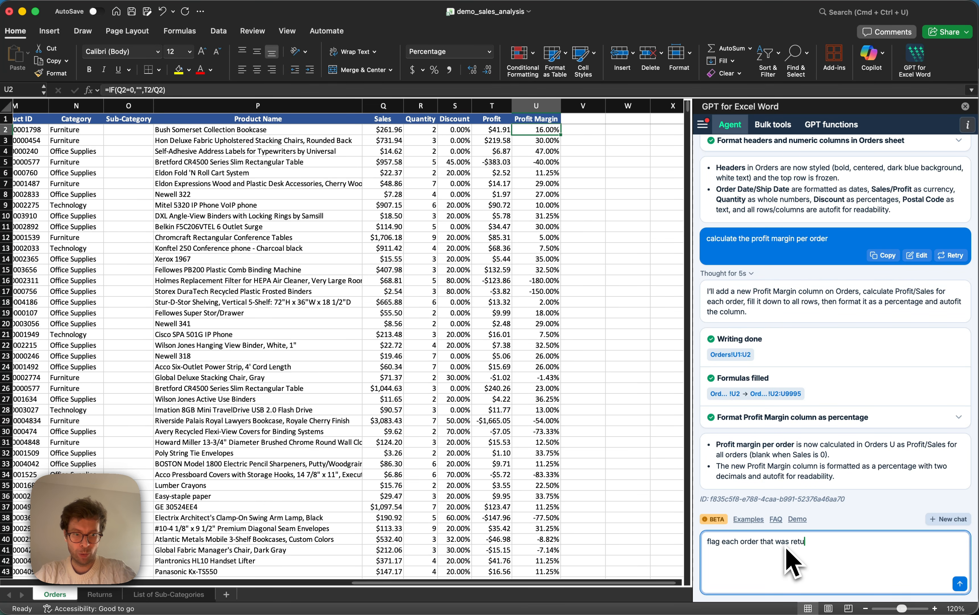
key(Return)
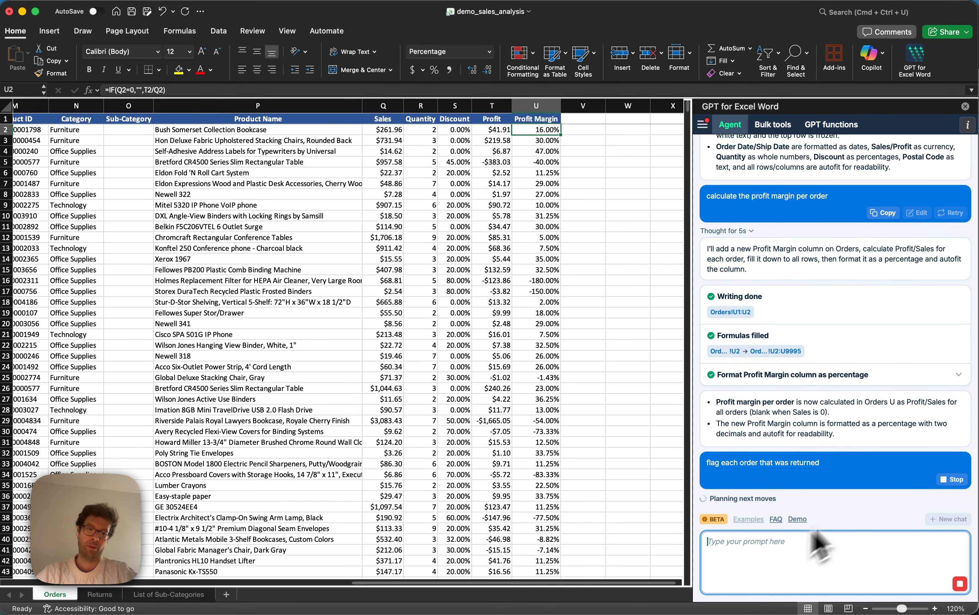
click(100, 596)
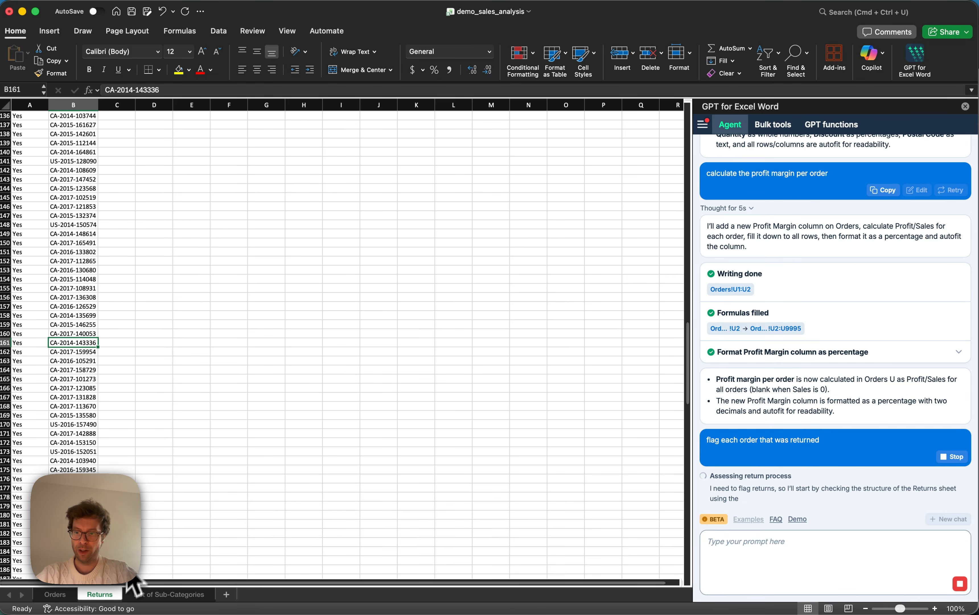
click(53, 596)
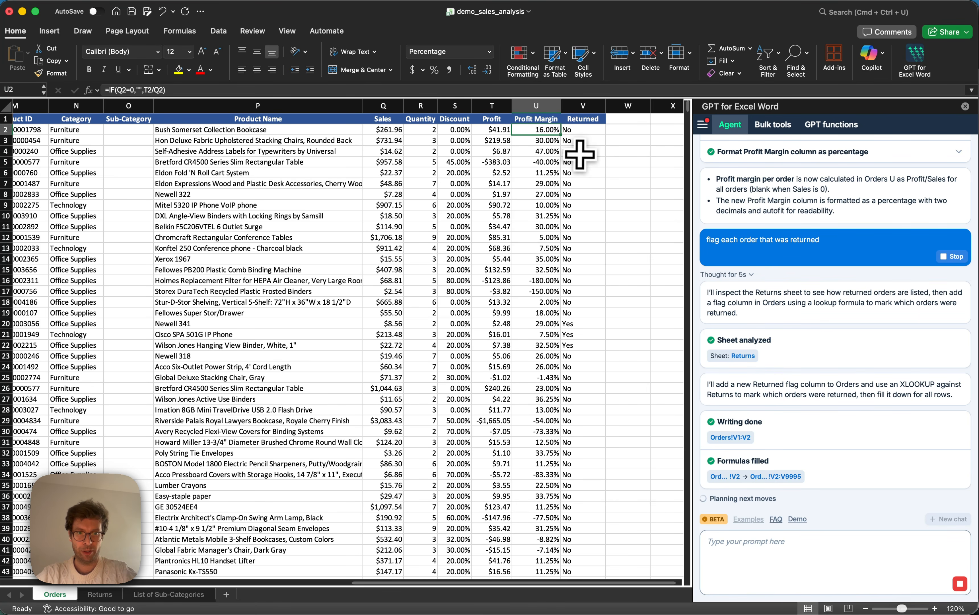
click(589, 324)
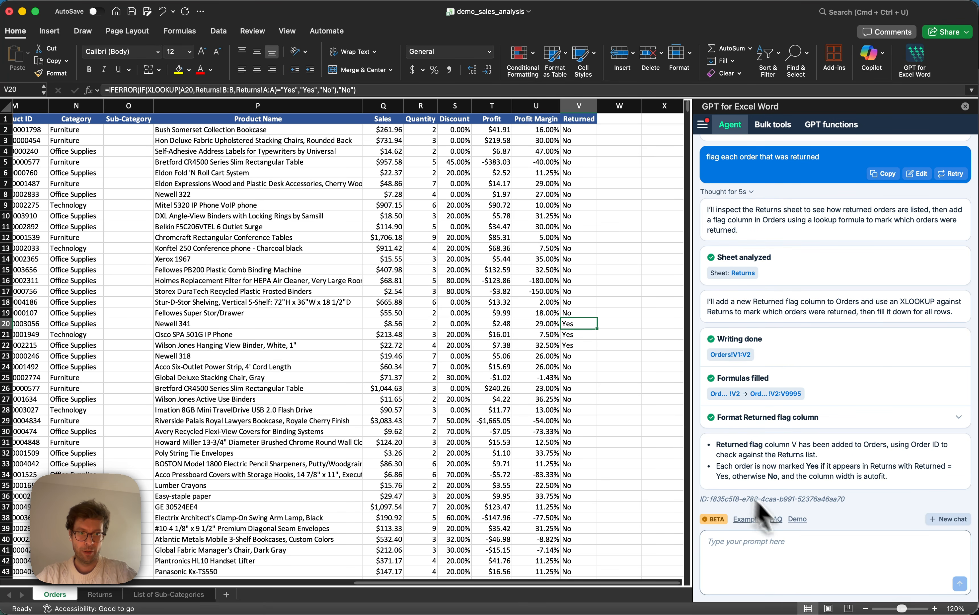
- Ask the agent to "explain the formula in V20"
click(766, 546)
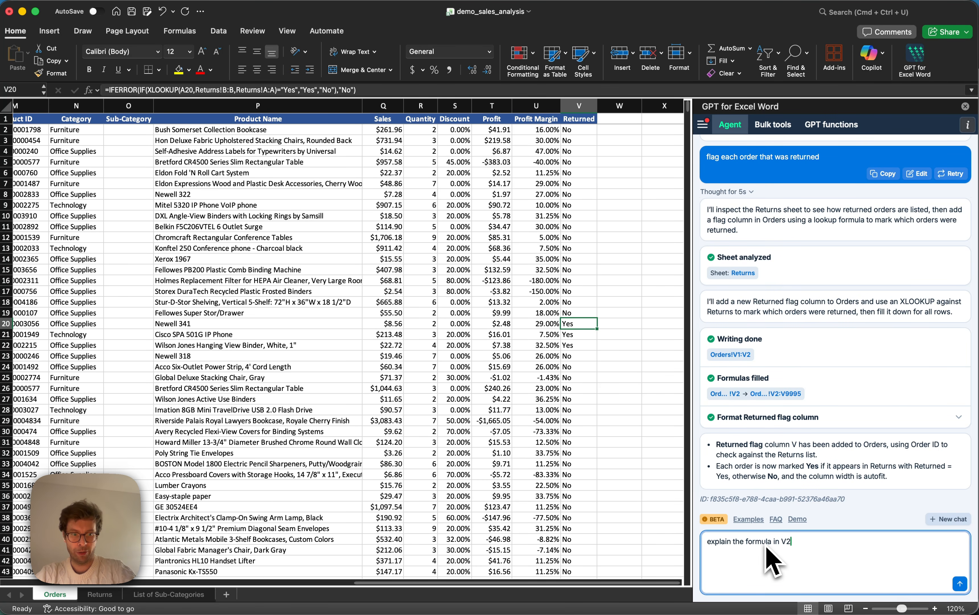
key(Return)
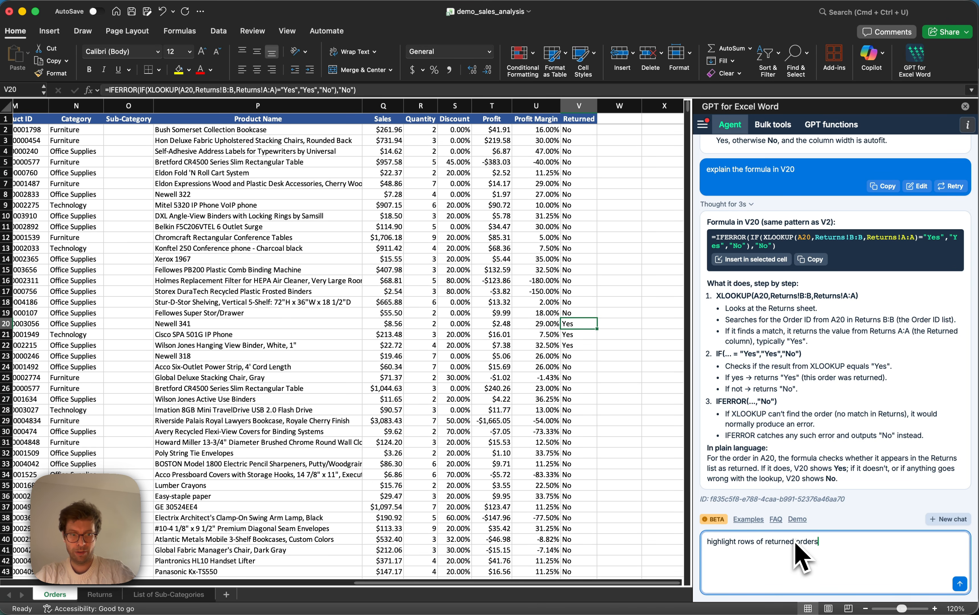
- Have the agent "highlight rows of returned orders" and look through the highlighted rows on the Orders sheet
key(Return)
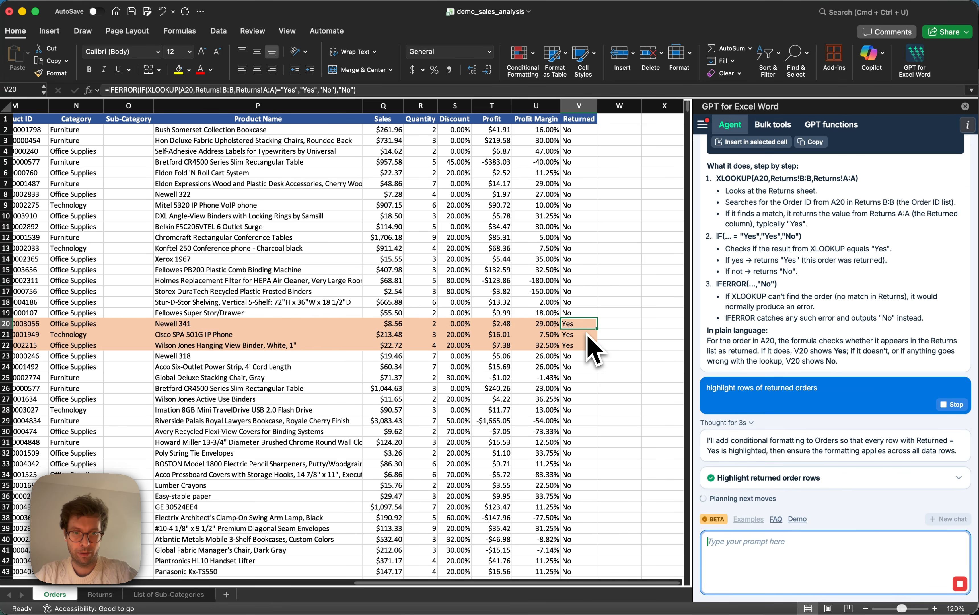
scroll(498, 464, down, 5)
scroll(495, 455, up, 5)
scroll(495, 454, left, 2)
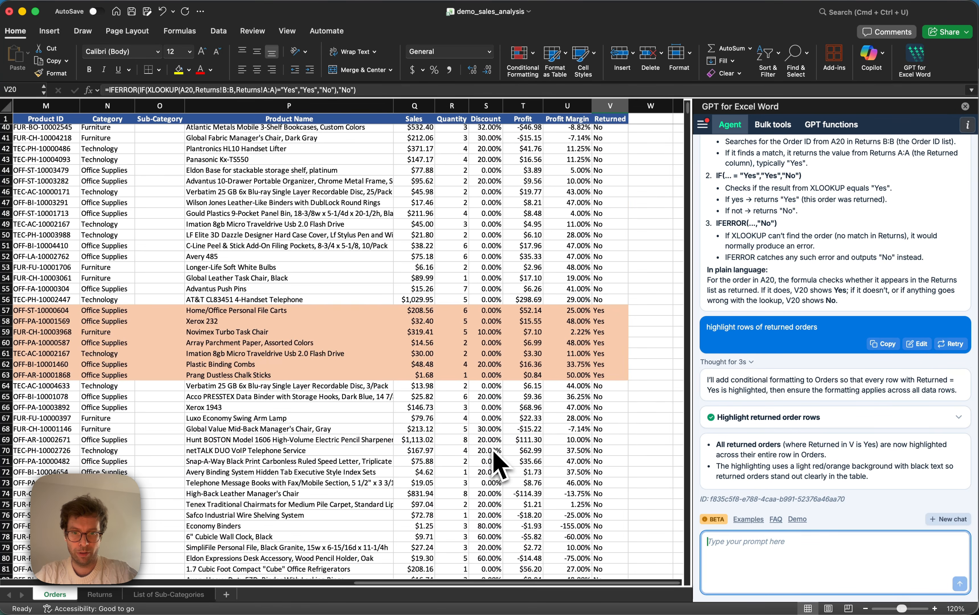
scroll(494, 450, down, 1)
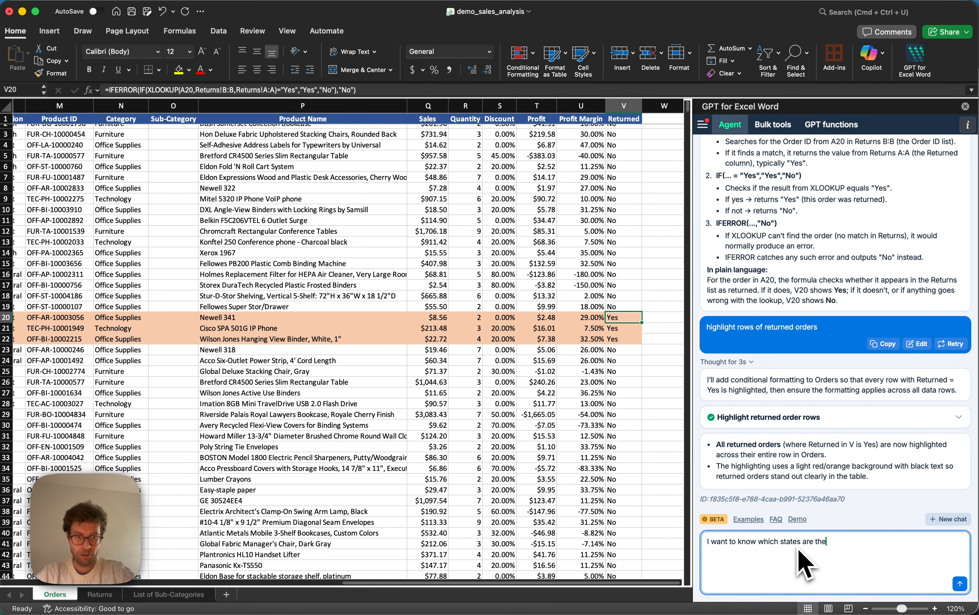
- Submit the agent prompt "I want to know which states are the most profitable" and review the State and profit columns in Orders
key(Return)
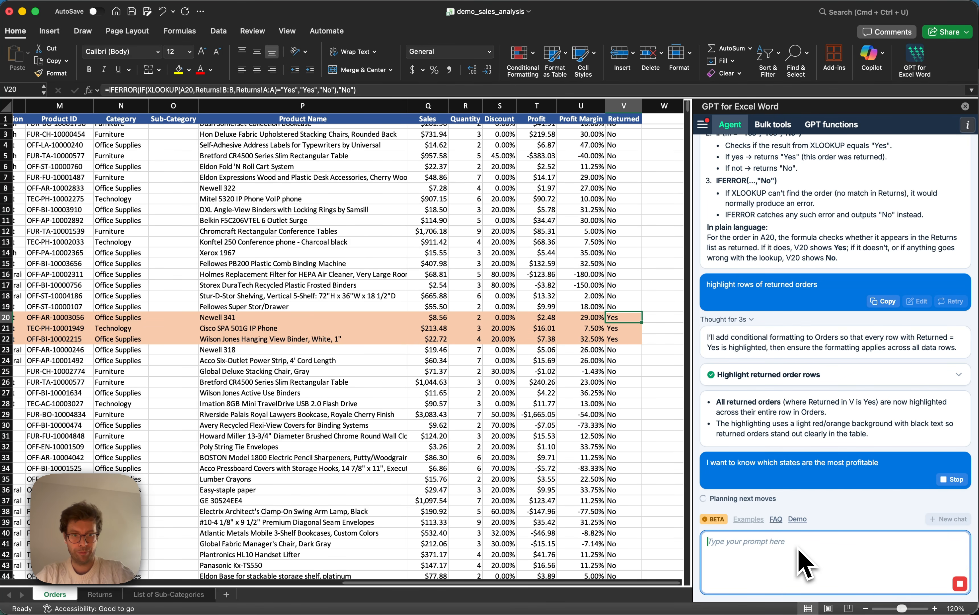
scroll(198, 355, left, 3)
scroll(199, 355, left, 5)
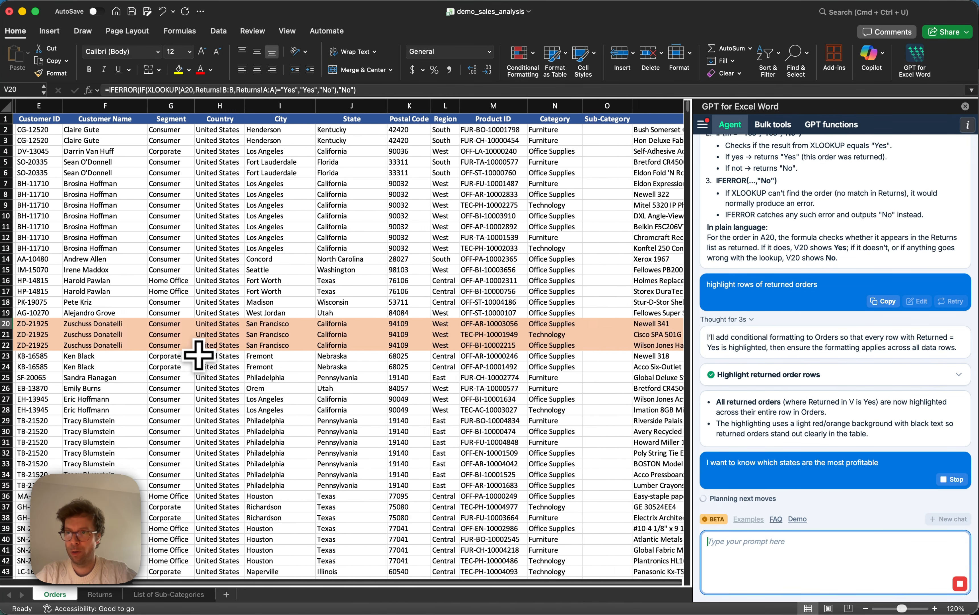
click(384, 172)
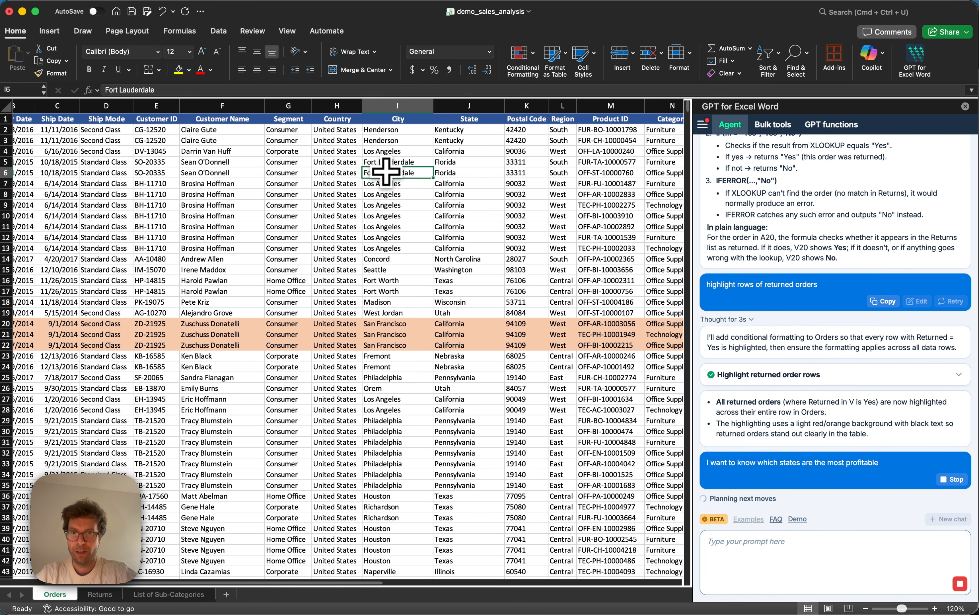
click(475, 183)
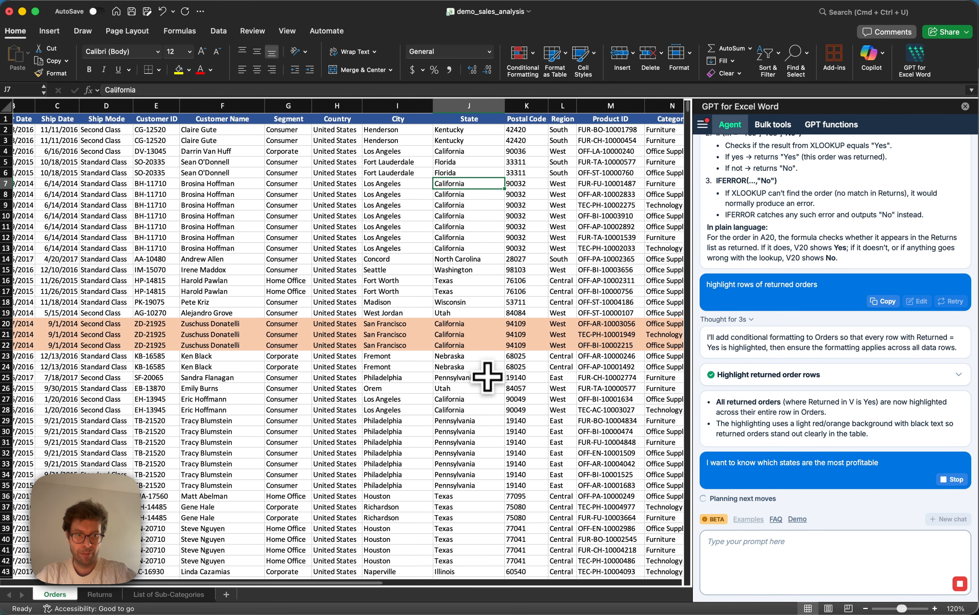
scroll(563, 419, right, 6)
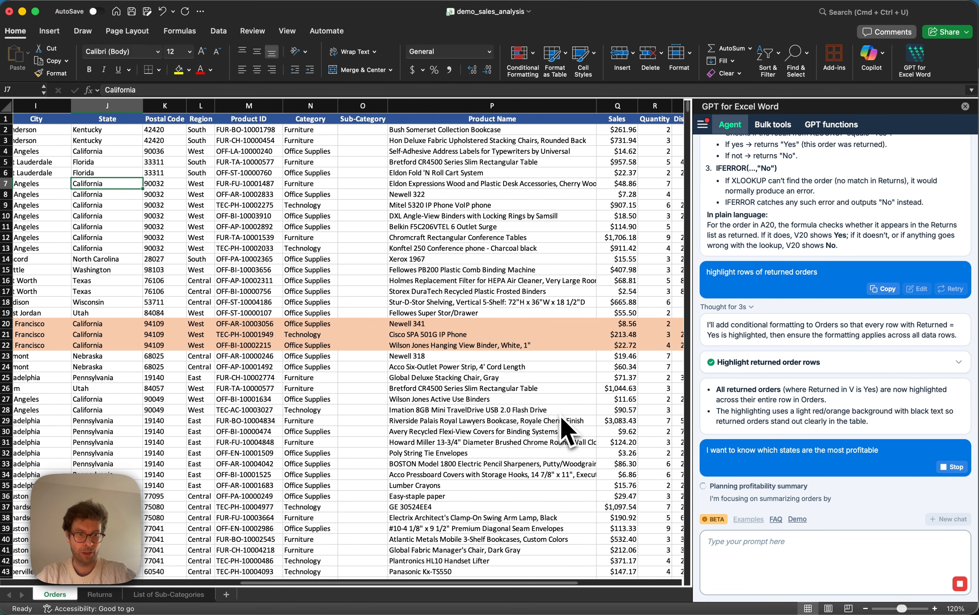
scroll(549, 417, right, 1)
scroll(550, 425, right, 2)
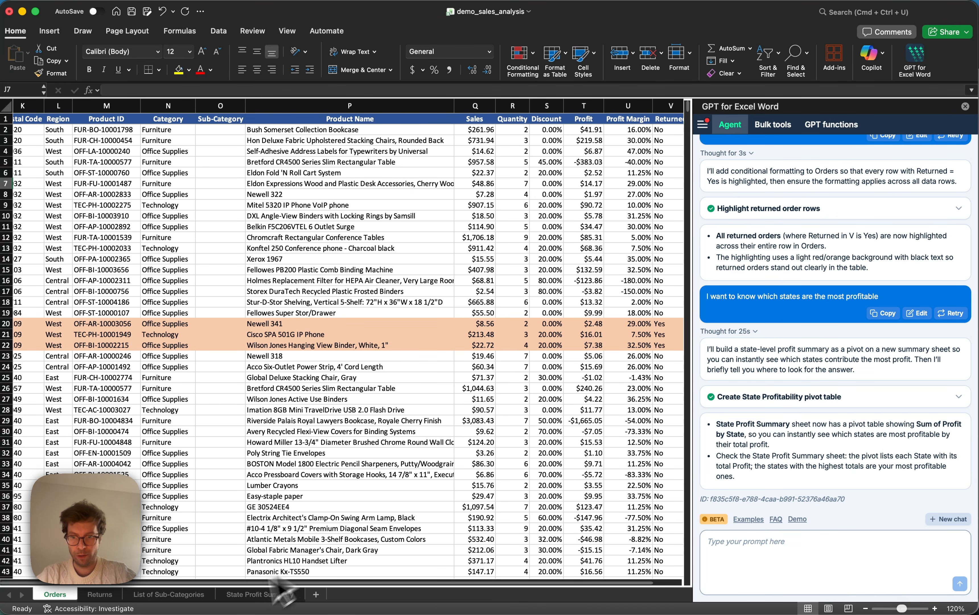
- Sort the states in the State Profit Summary pivot table by Sum of Profit in descending order
click(260, 595)
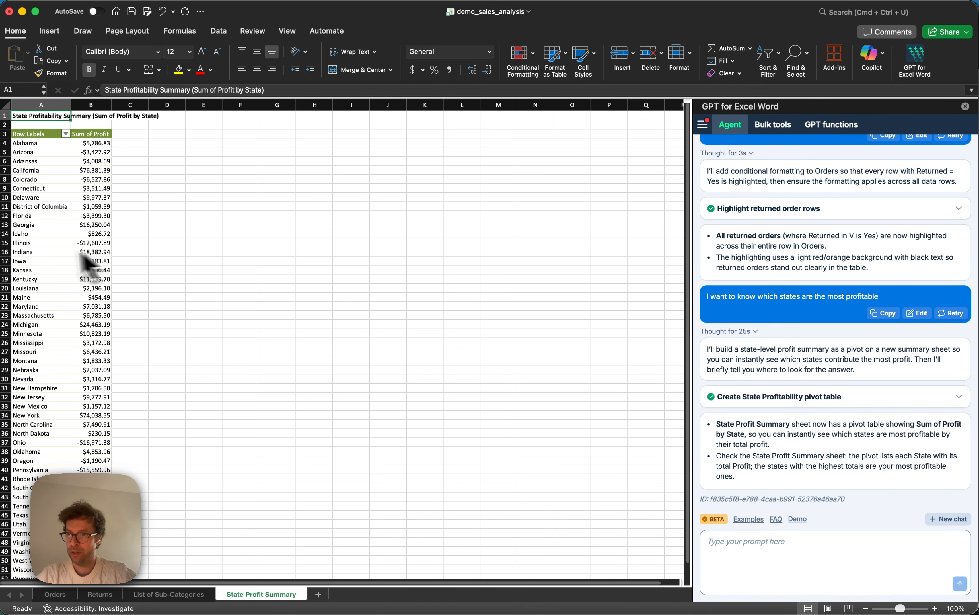
scroll(75, 354, down, 5)
scroll(75, 354, up, 5)
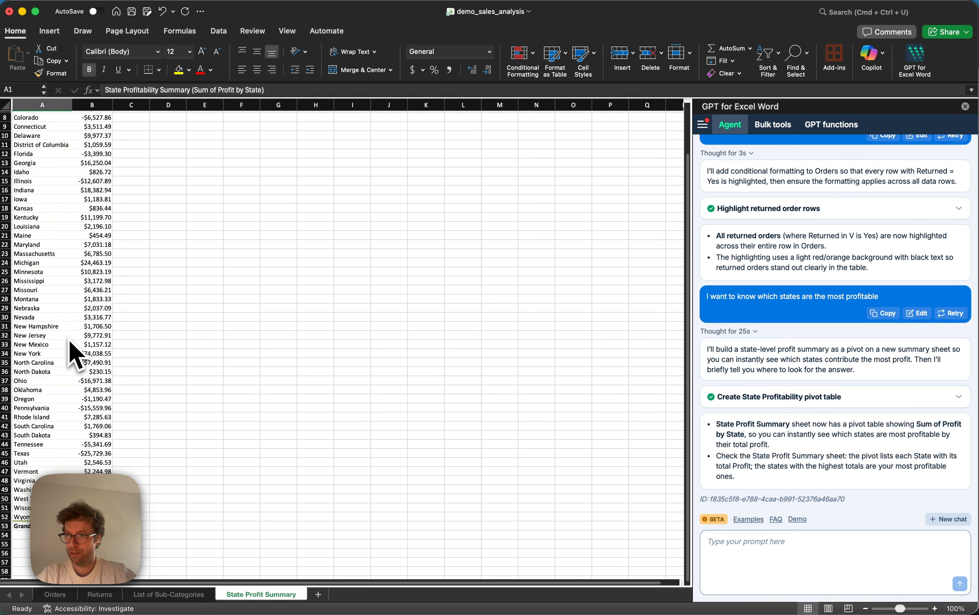
click(48, 168)
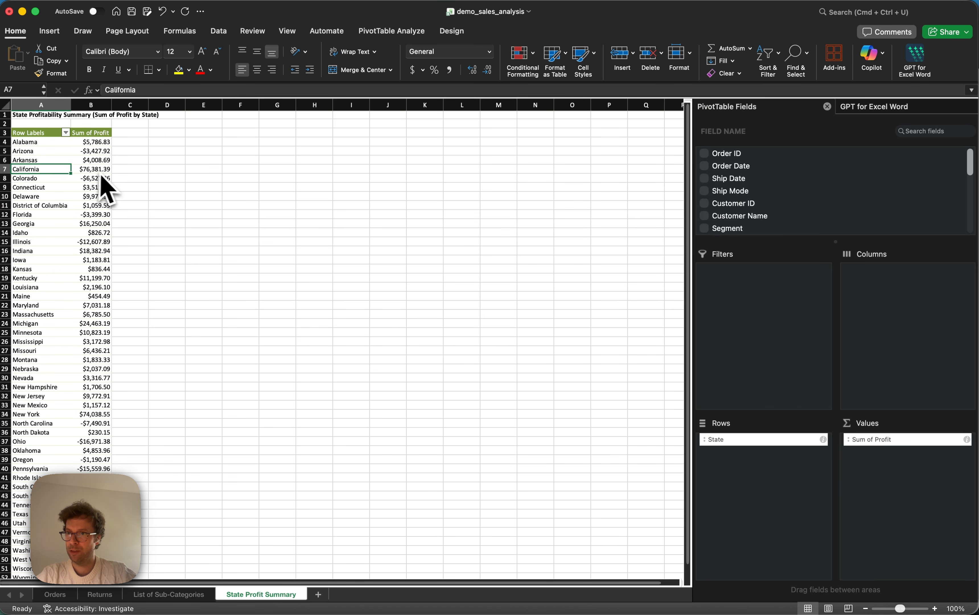
click(65, 132)
click(157, 191)
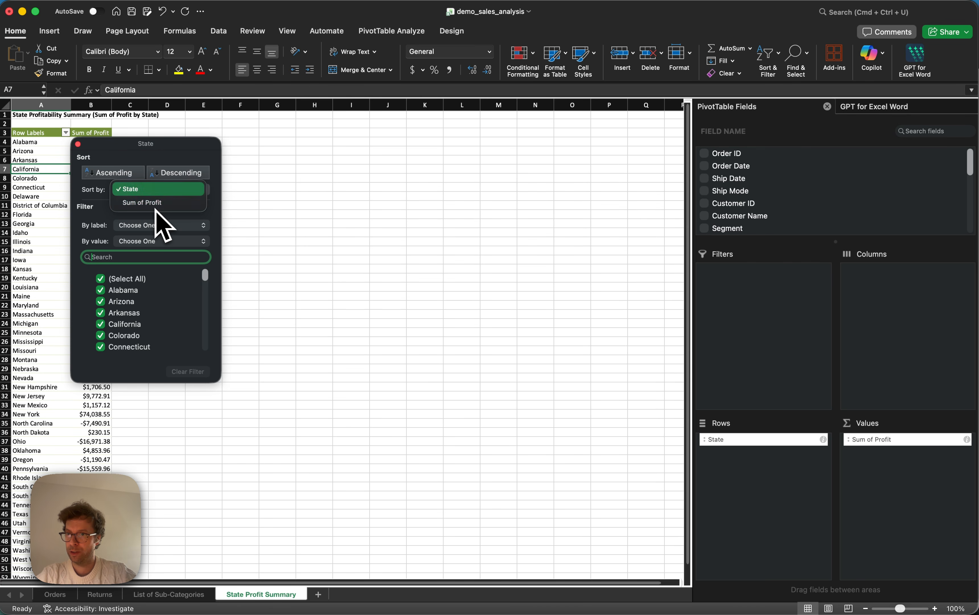
click(149, 202)
click(216, 173)
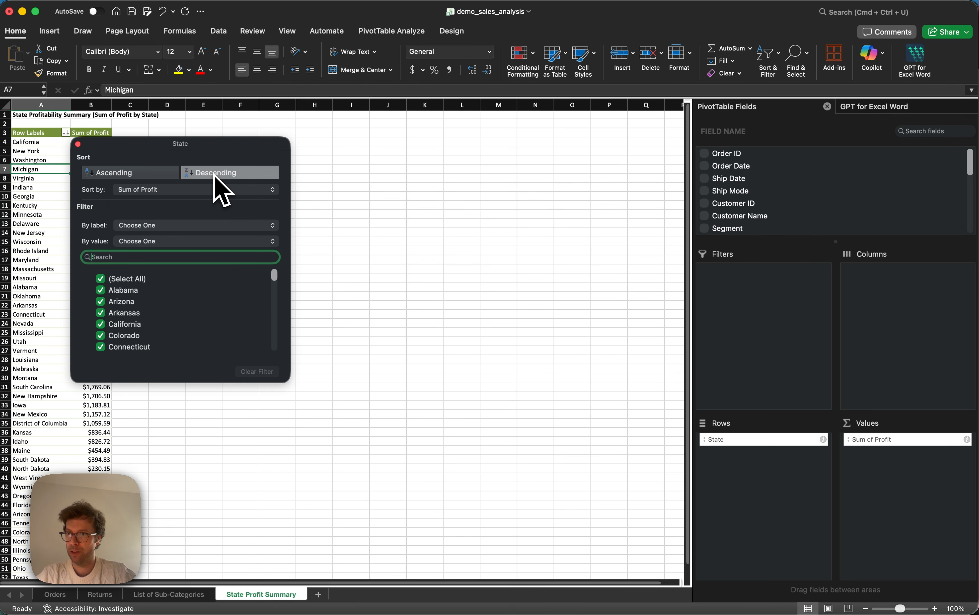
click(78, 144)
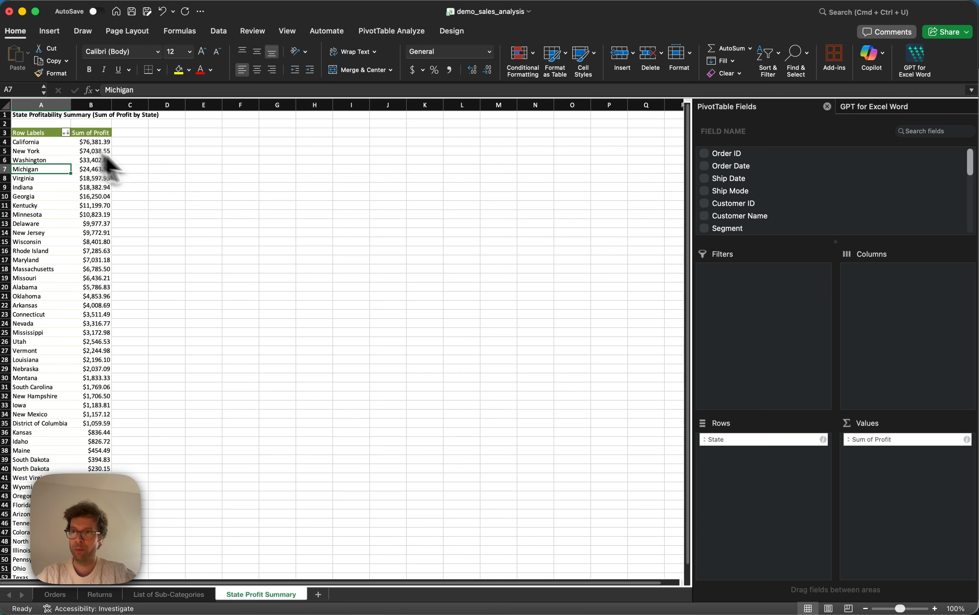
- Check Texas at the low end of the State Profit Summary pivot and ask the agent "why is Texas so unprofitable?"
click(883, 109)
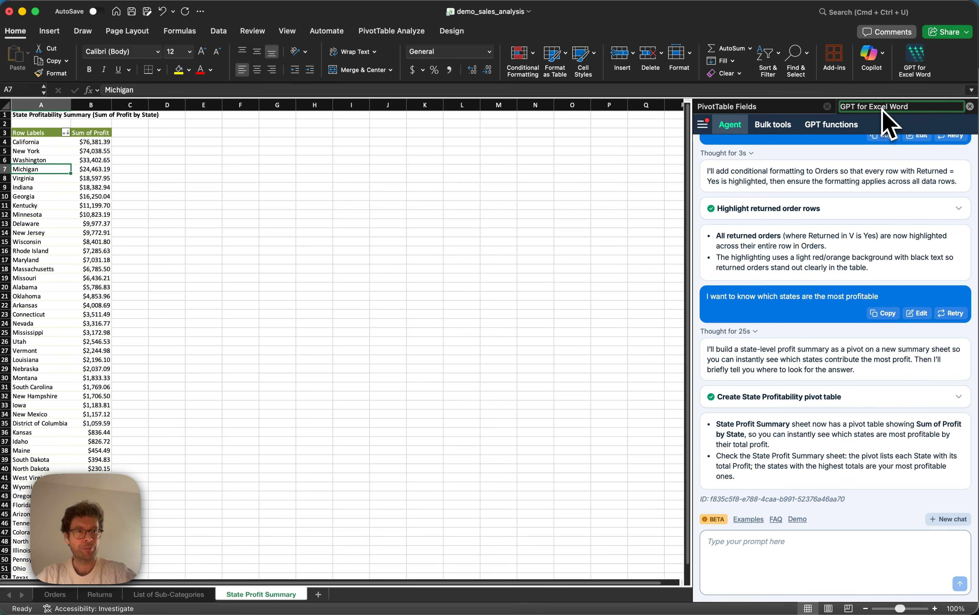
scroll(240, 344, down, 4)
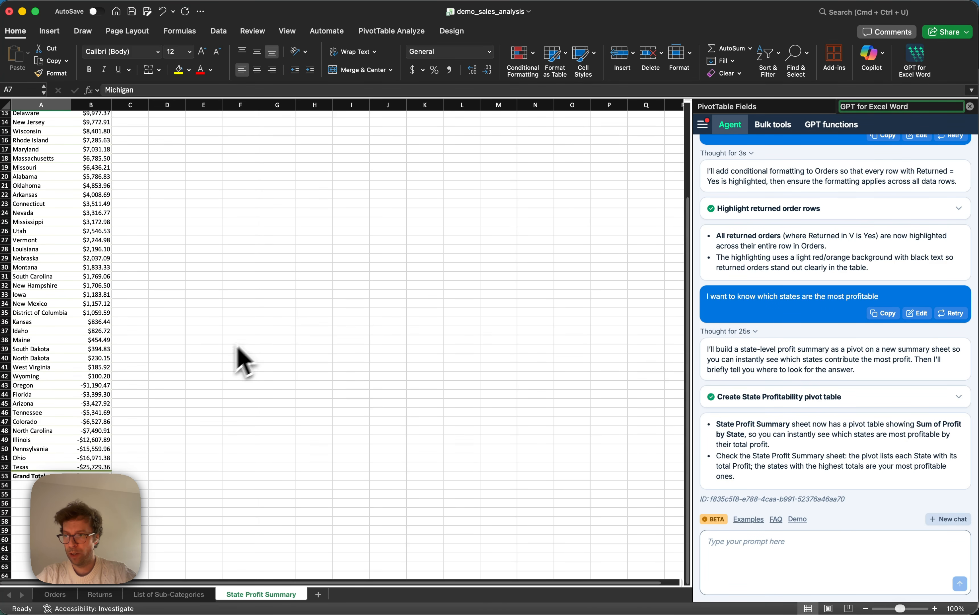
click(102, 464)
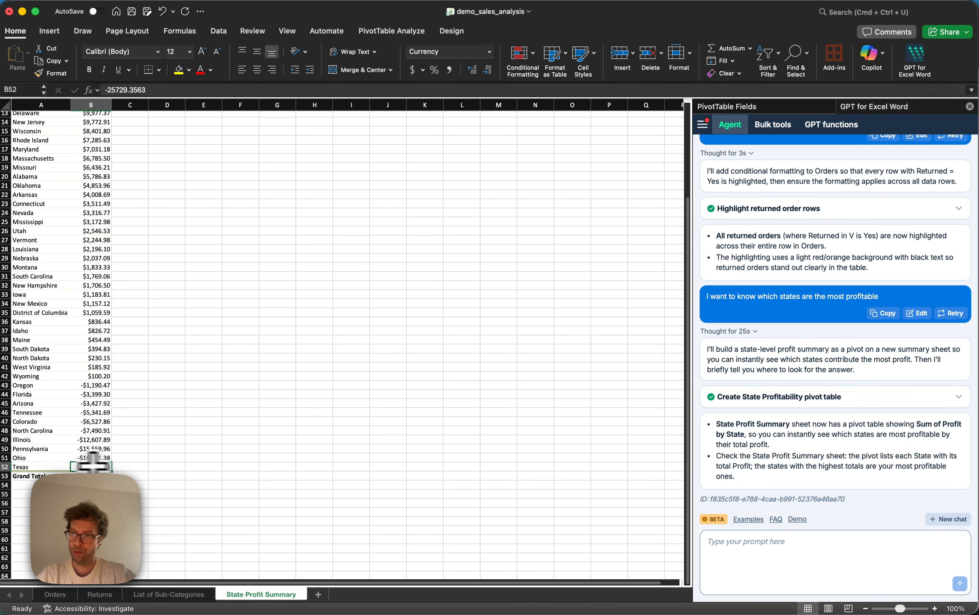
click(755, 549)
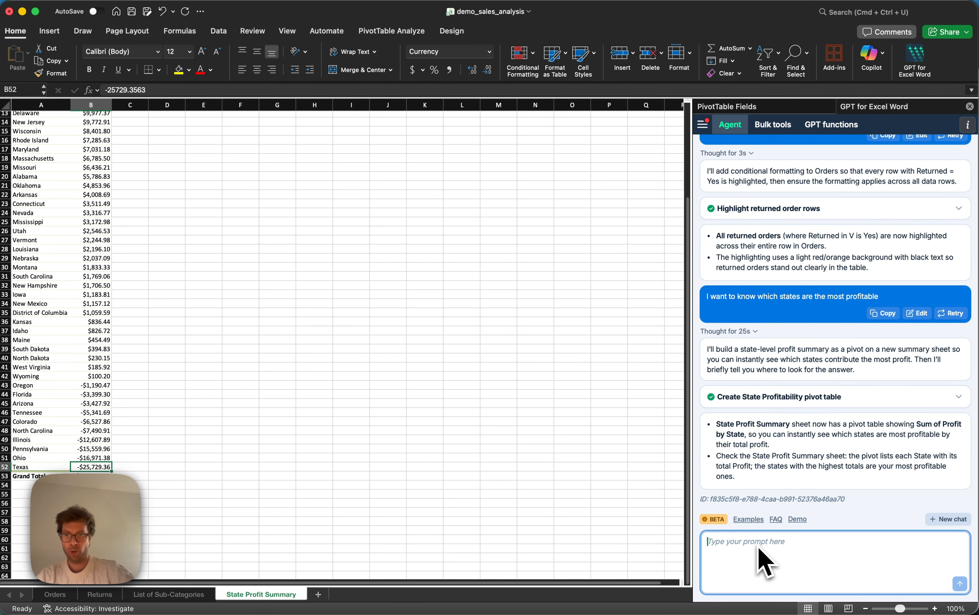
text(why is Texas so unprofitable?)
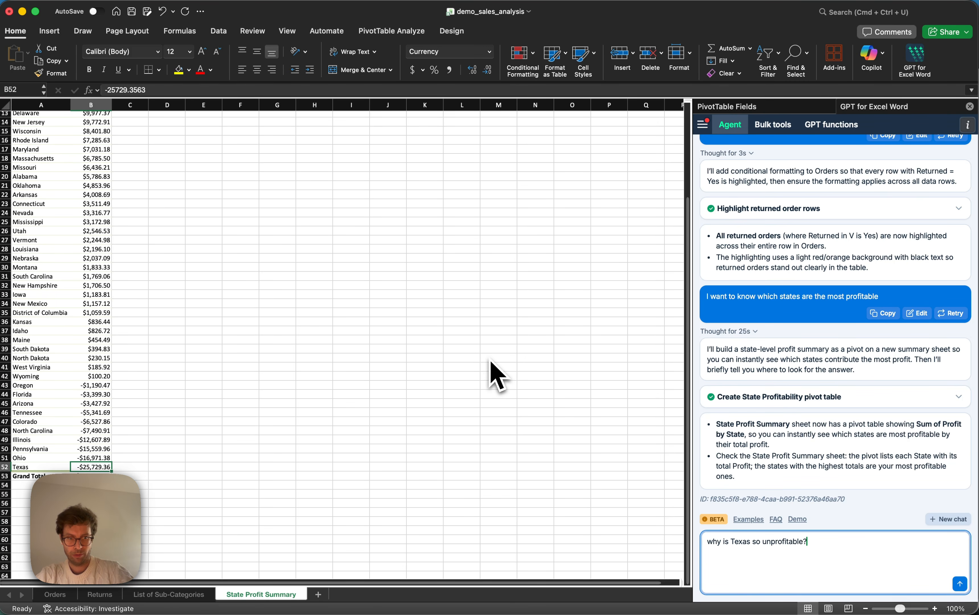
key(Return)
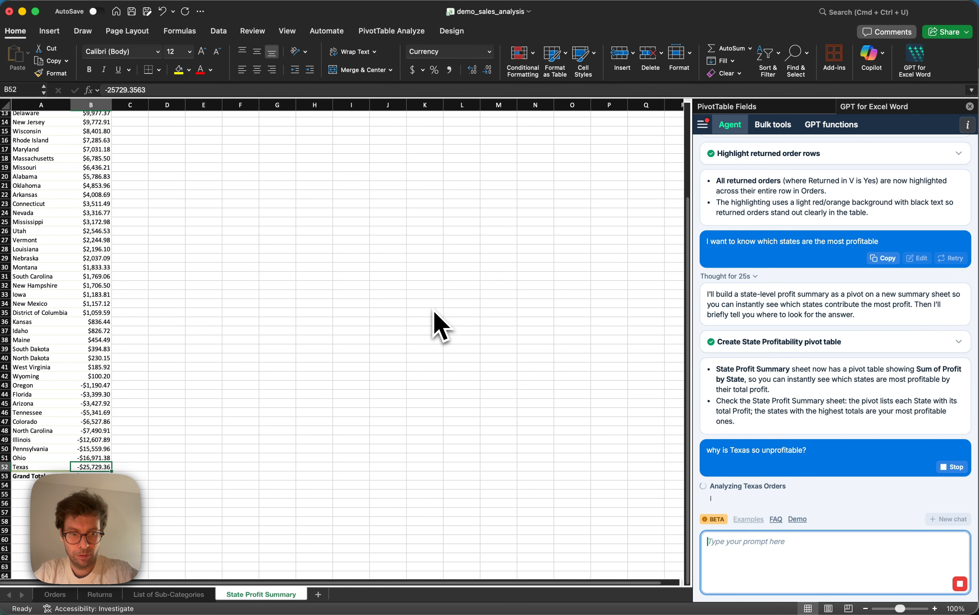
- Look over the state profits while the agent works and open the Texas Analysis sheet it creates
scroll(434, 312, up, 4)
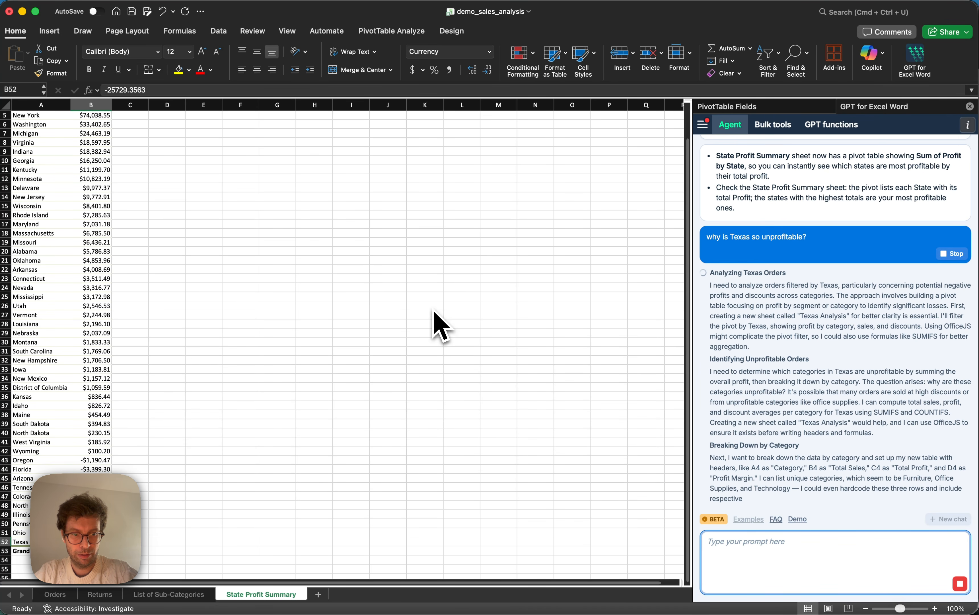
scroll(434, 313, up, 3)
scroll(434, 312, down, 4)
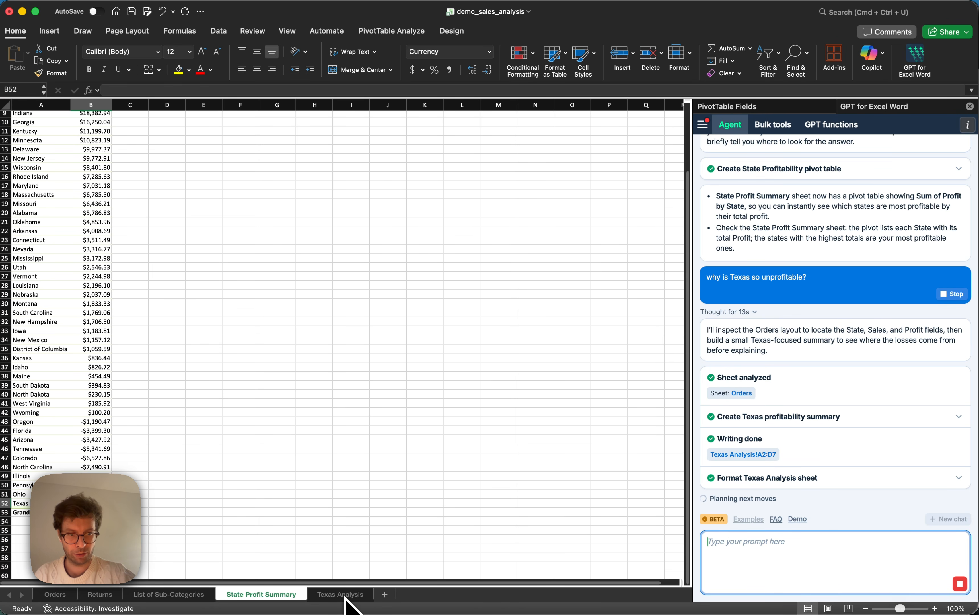
click(344, 596)
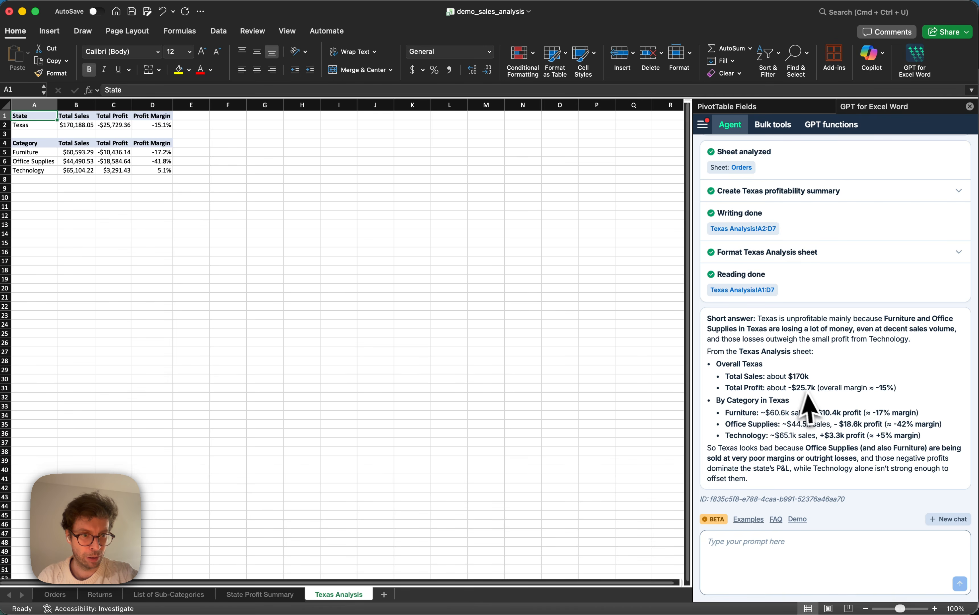
- Ask the agent the follow-up "ok but why are those so unprofitable in Texas?"
click(791, 551)
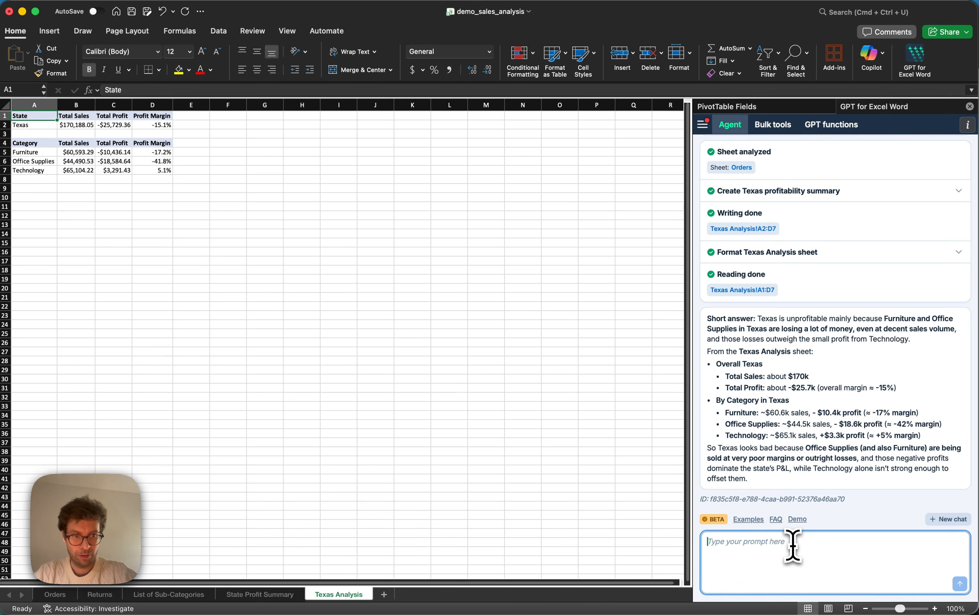
text(ok but why are those so unprofitable in Texa)
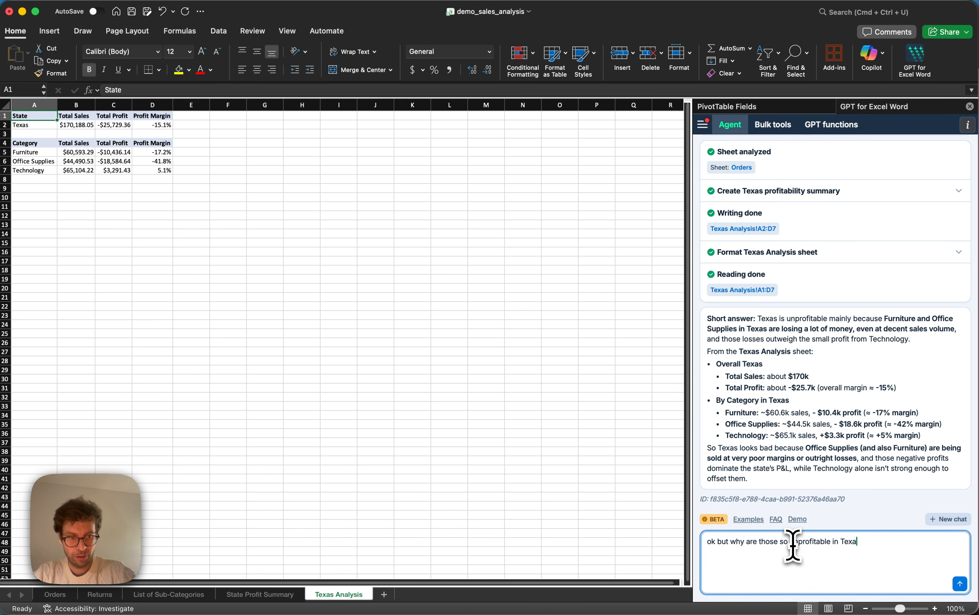
text(?)
key(Return)
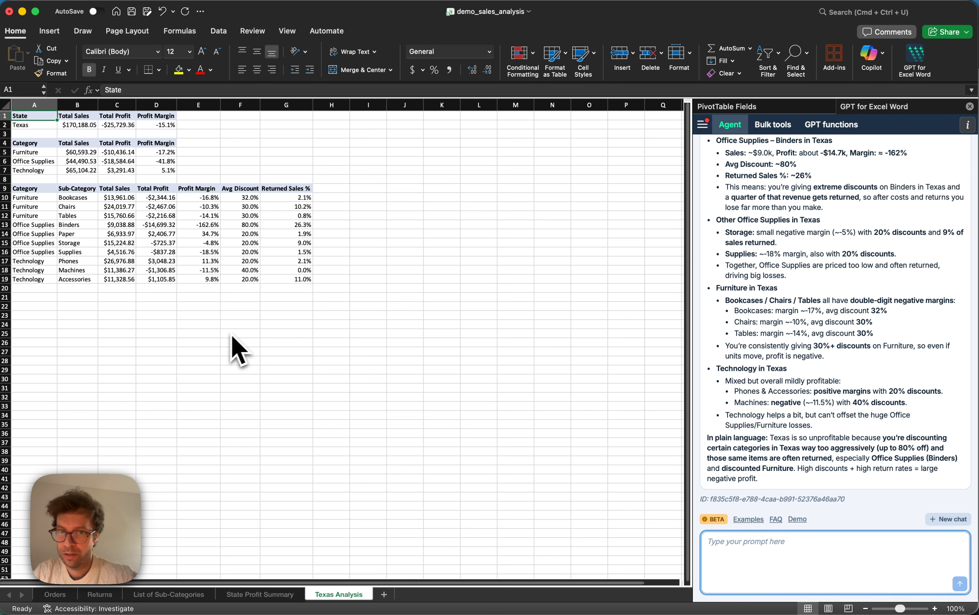
- Read the agent's explanation of the Texas losses, selecting the core reason sentence and going on to the plain-language conclusion
click(756, 378)
scroll(757, 381, up, 4)
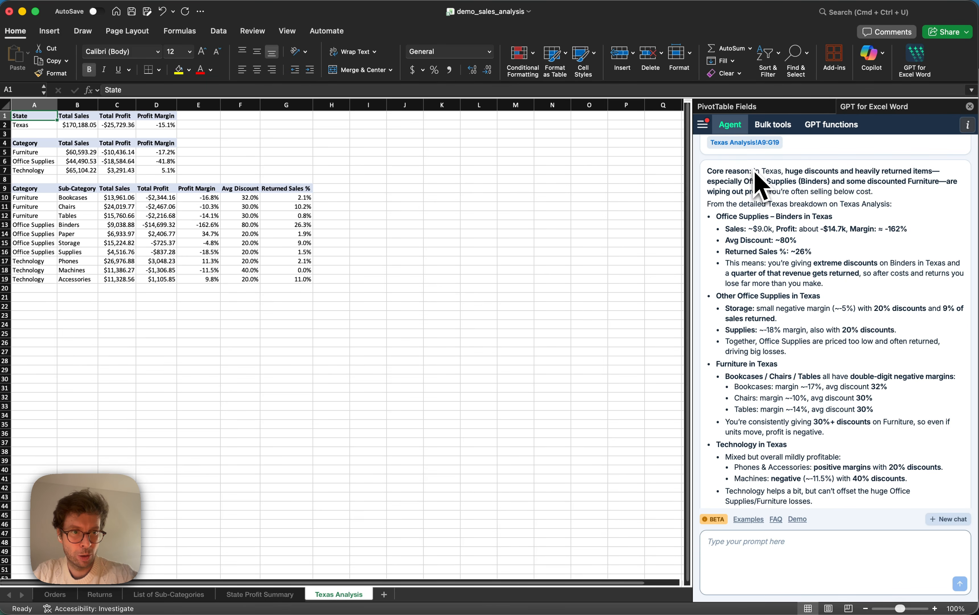
drag(753, 172, 765, 202)
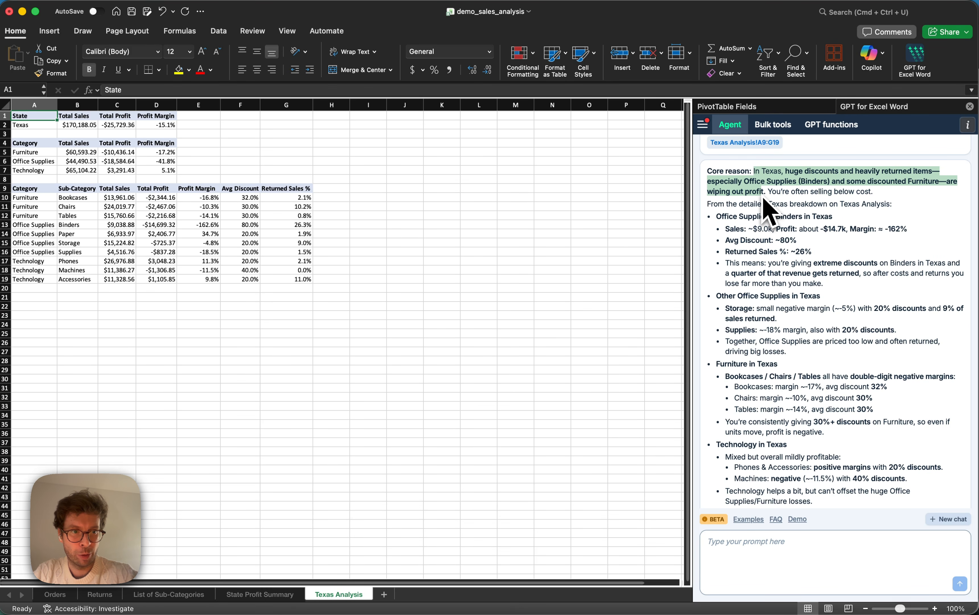
scroll(794, 253, down, 3)
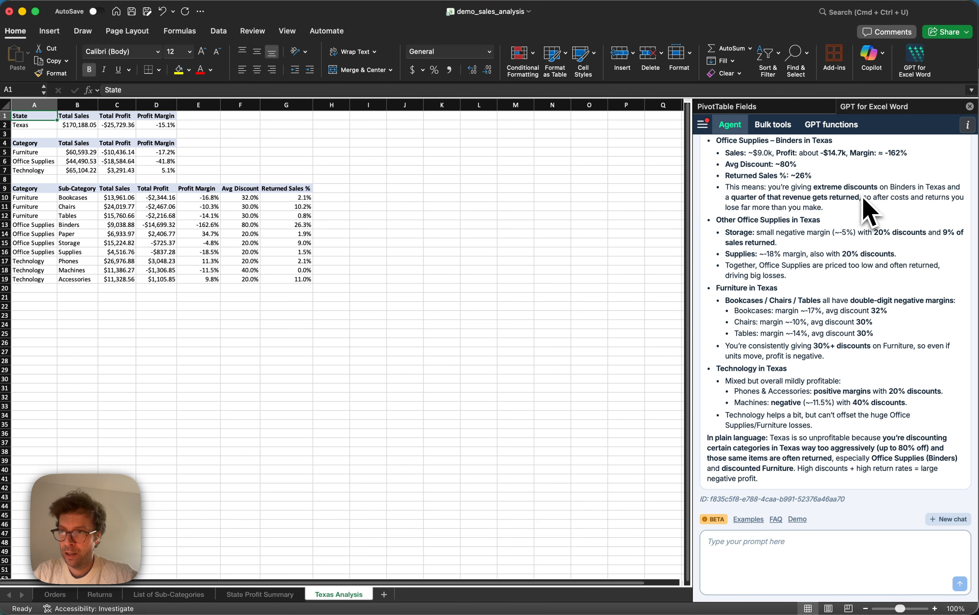
- Ask the agent "please compare the discounts across all states"
click(797, 560)
text(please compare the discounts across all states)
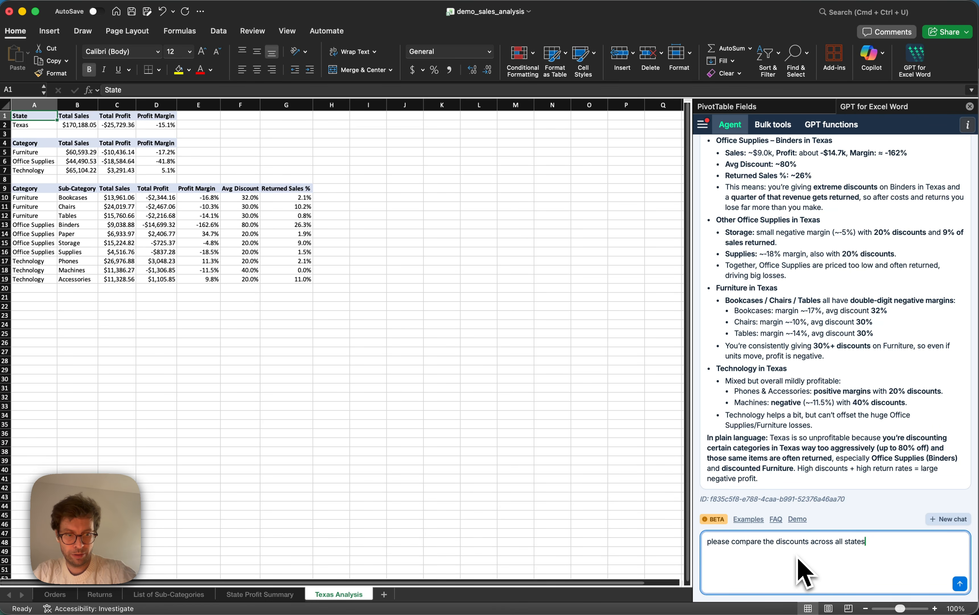
key(Return)
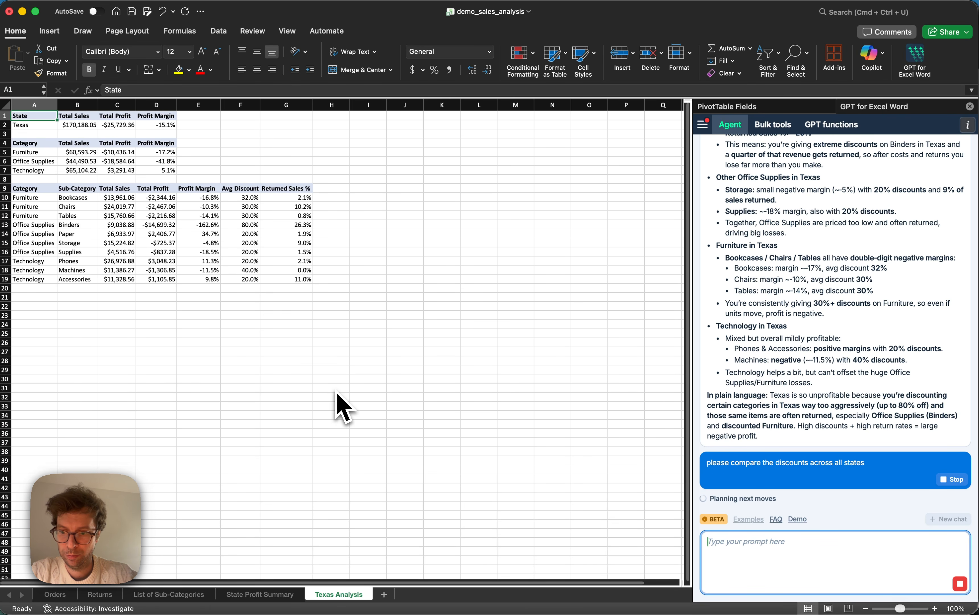
click(269, 597)
click(345, 595)
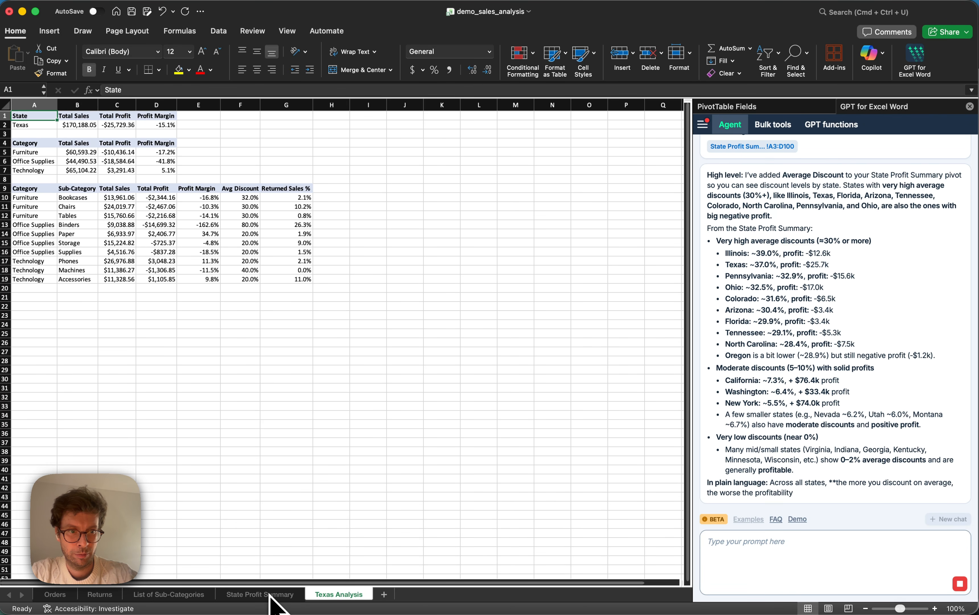
- Compare the Average of Discount values with the Sum of Profit for all states on the State Profit Summary sheet, including Texas
click(269, 595)
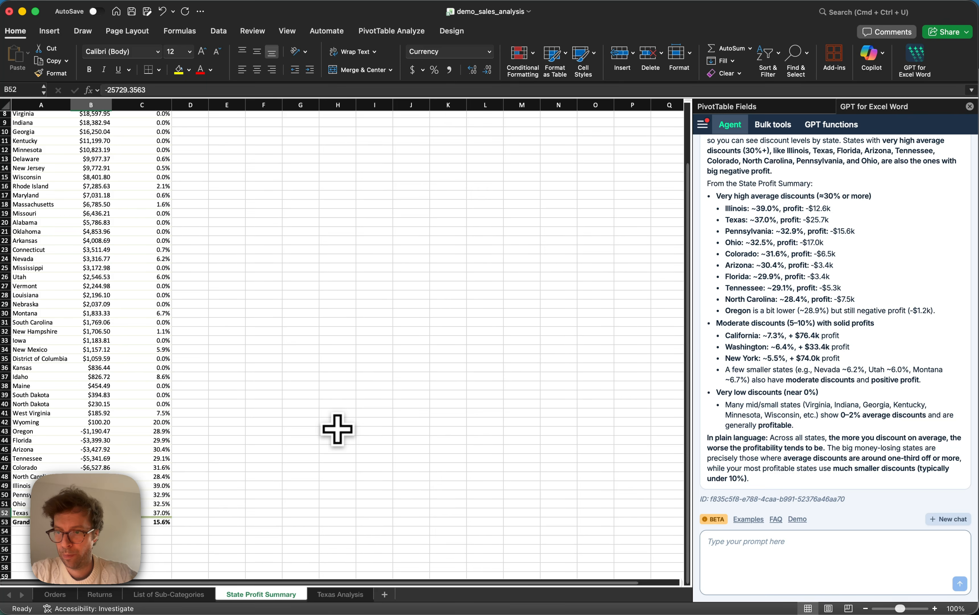
scroll(337, 429, up, 5)
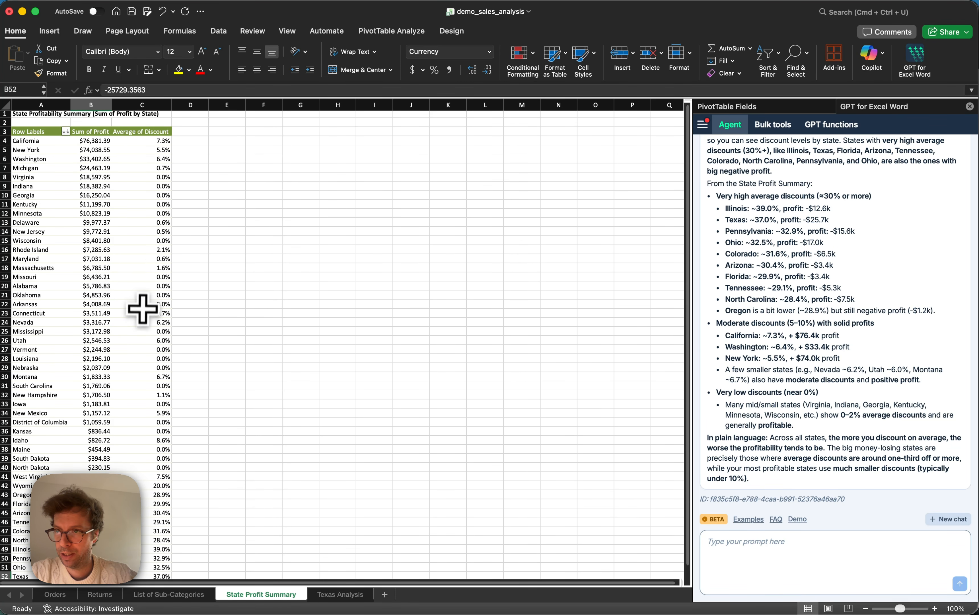
scroll(142, 309, down, 4)
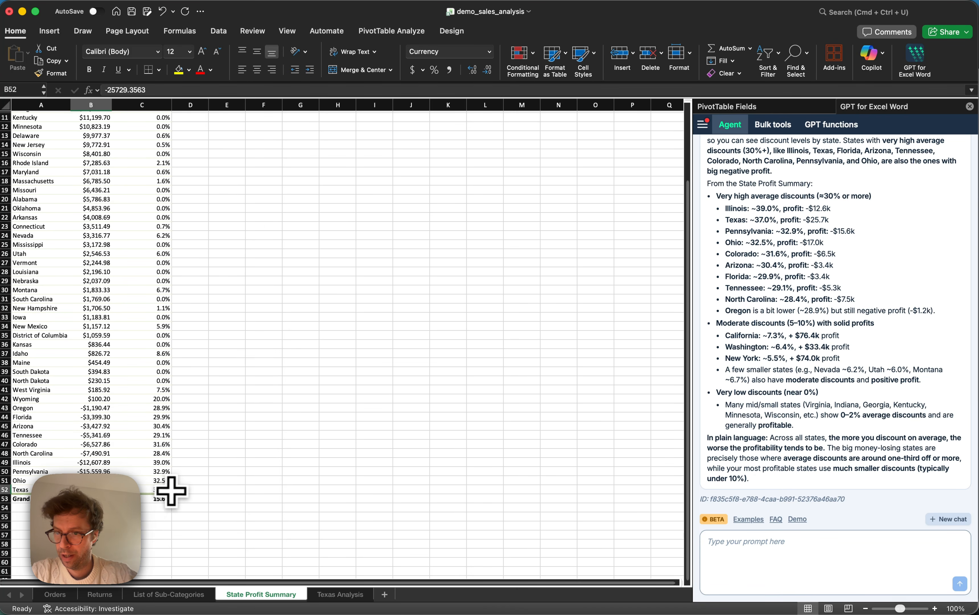
click(157, 490)
scroll(227, 426, up, 2)
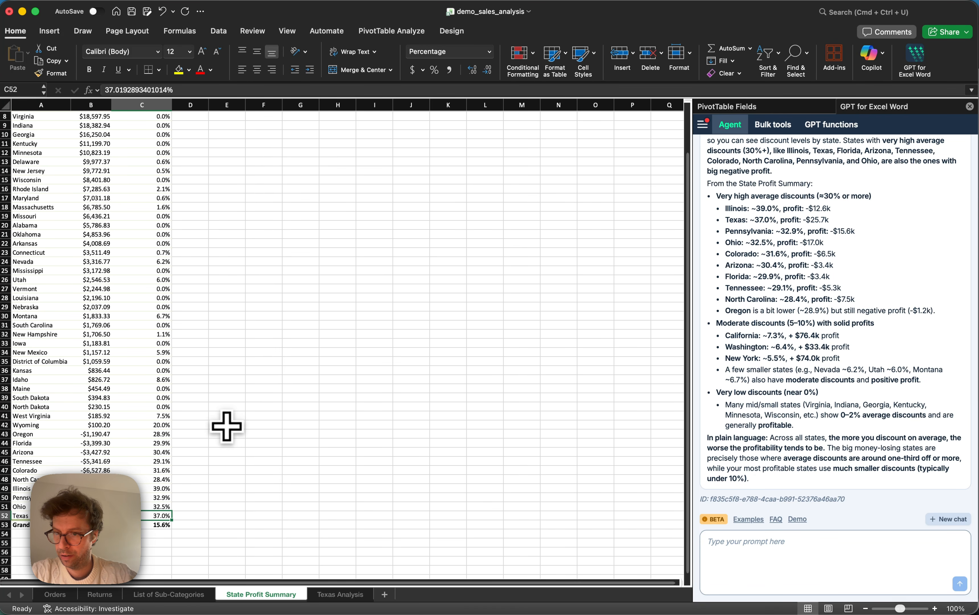
scroll(227, 427, up, 3)
scroll(226, 427, down, 5)
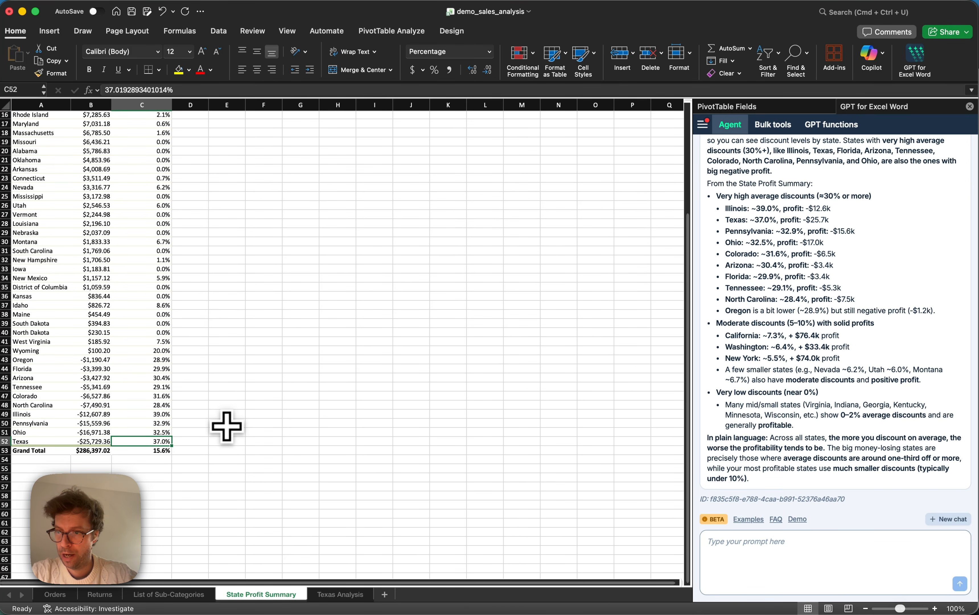
scroll(189, 304, up, 5)
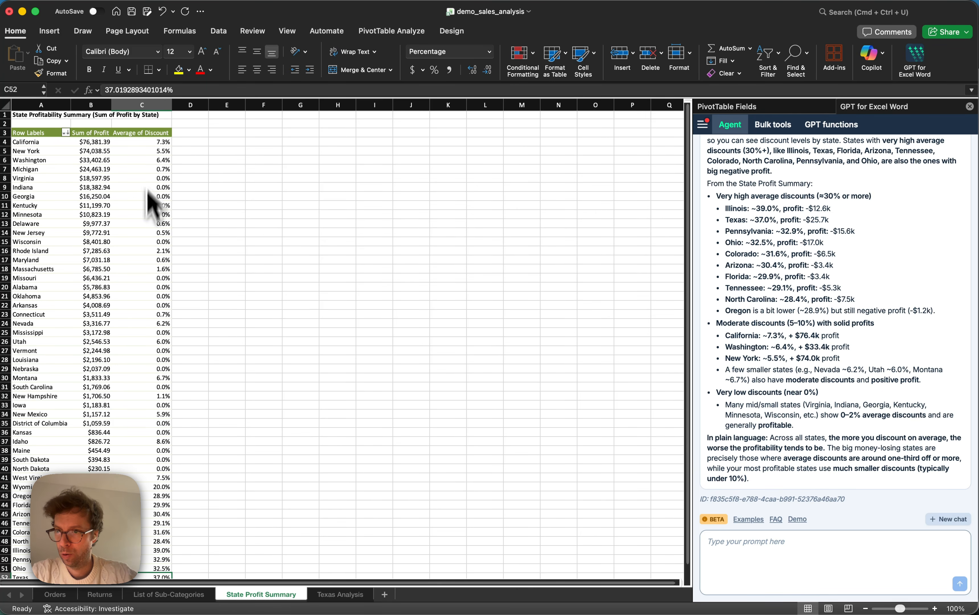
scroll(149, 284, down, 1)
scroll(149, 287, down, 3)
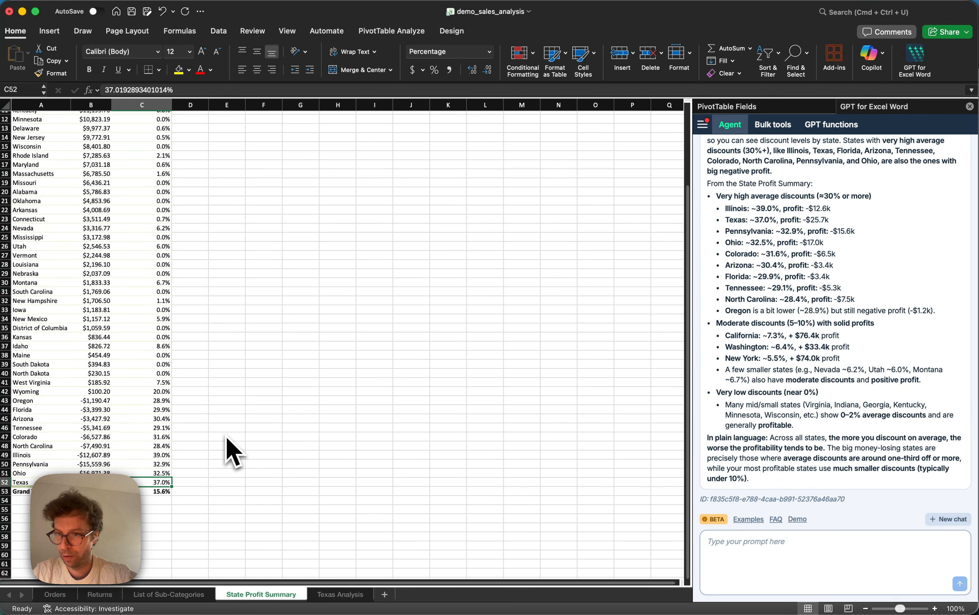
scroll(234, 452, up, 4)
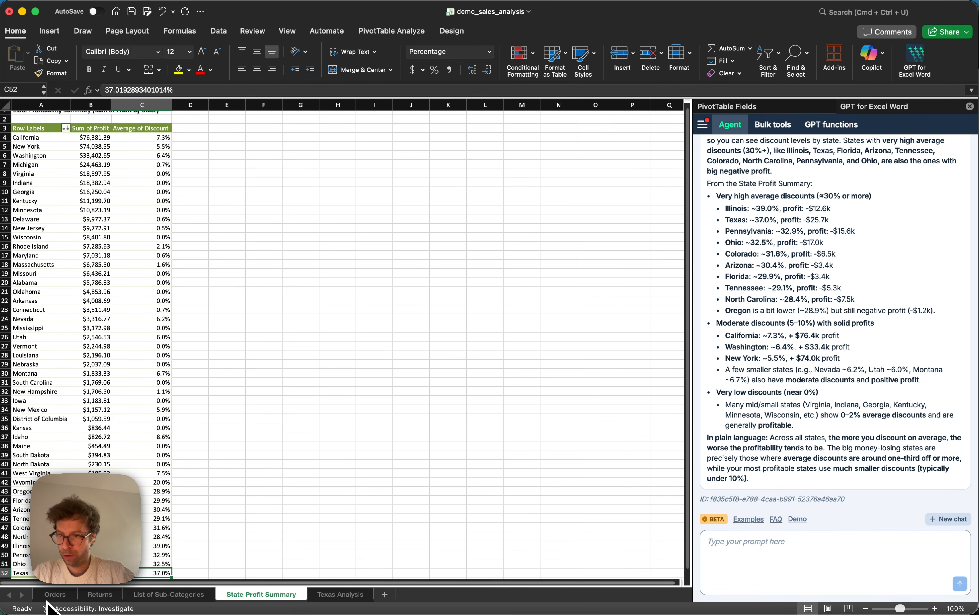
- Examine the Category and Sub-Category columns on the Orders sheet down past row 202 for missing entries
click(54, 594)
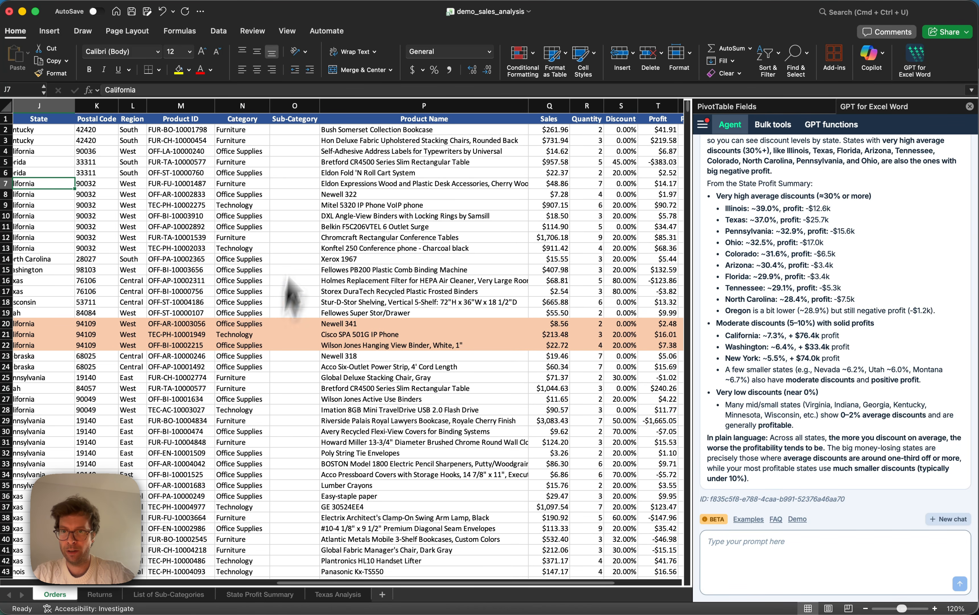
click(237, 105)
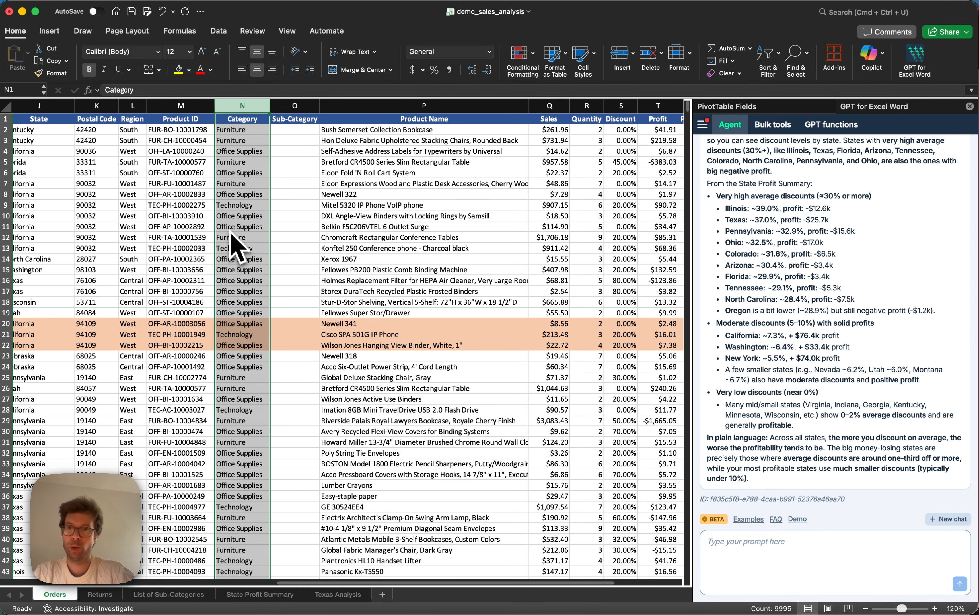
click(301, 130)
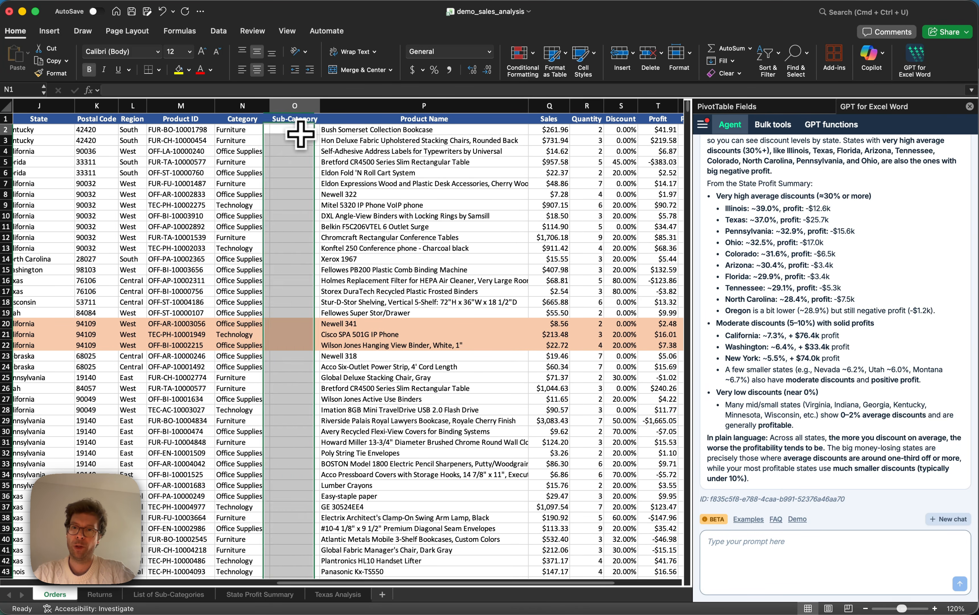
scroll(309, 463, down, 20)
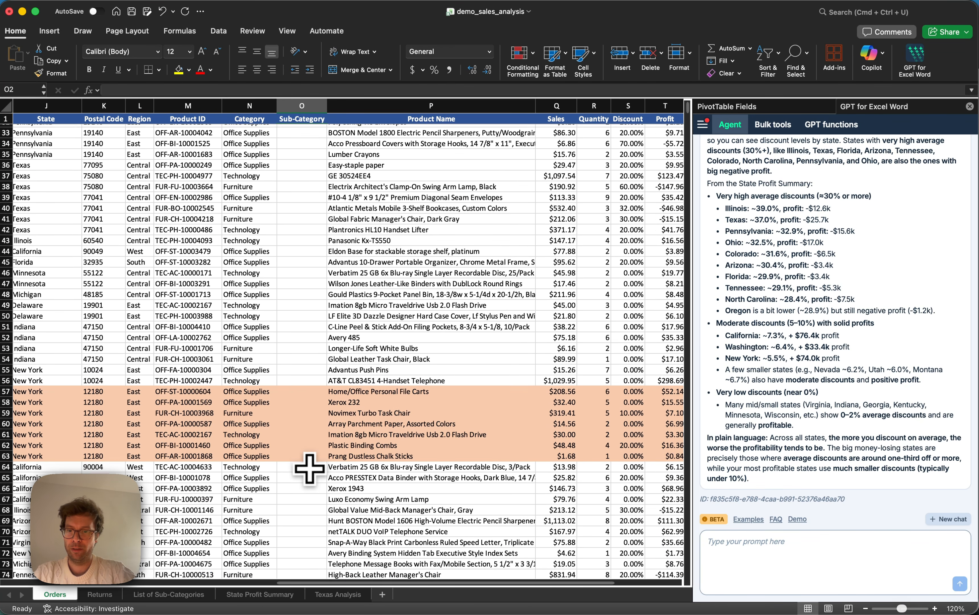
scroll(309, 467, down, 20)
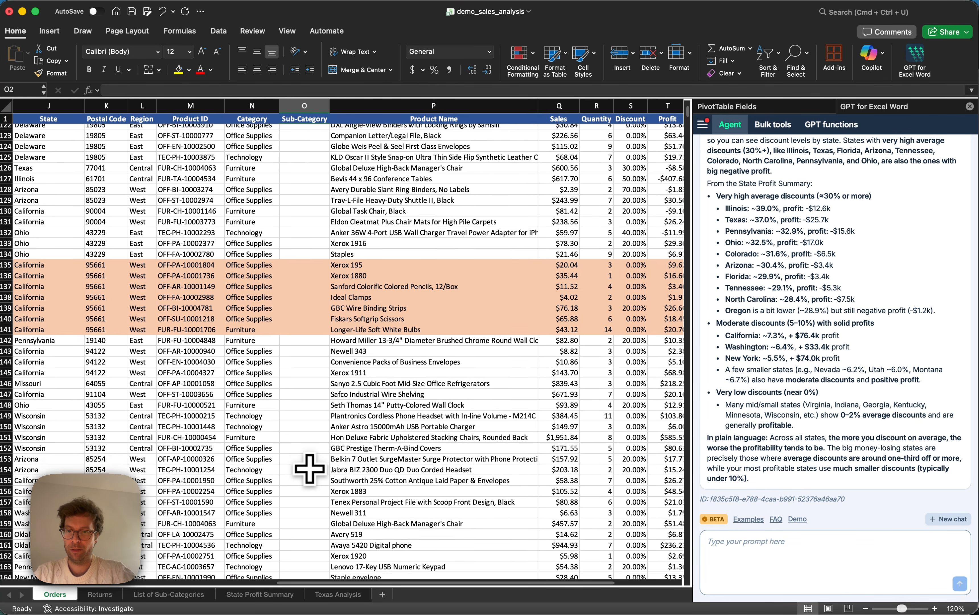
scroll(309, 467, down, 8)
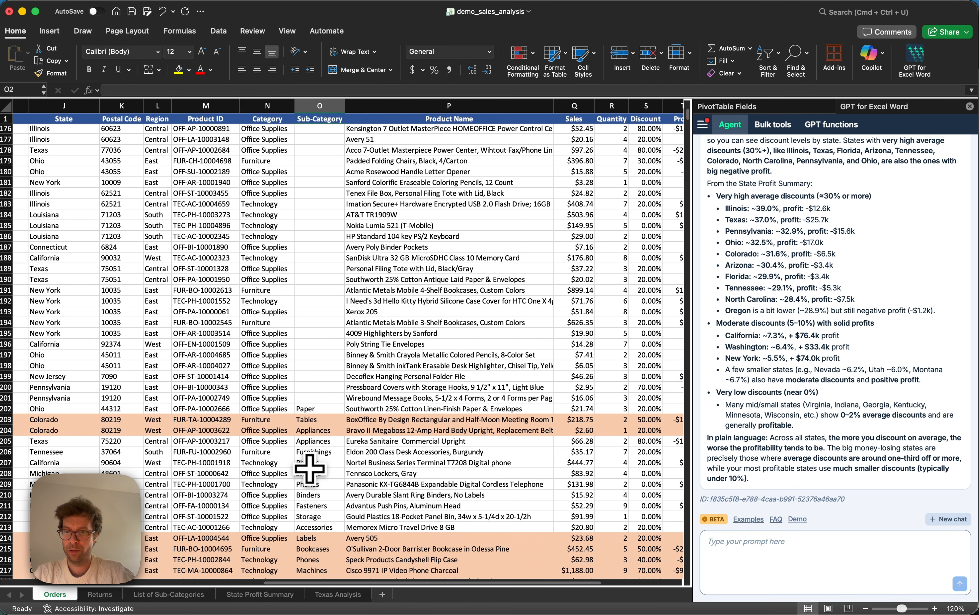
click(315, 408)
scroll(316, 472, up, 18)
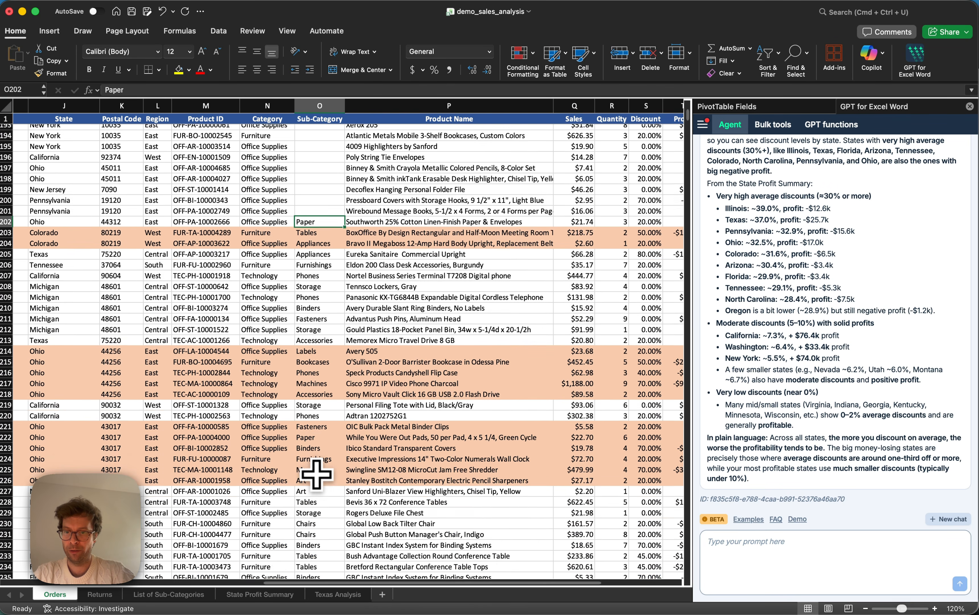
scroll(316, 472, up, 20)
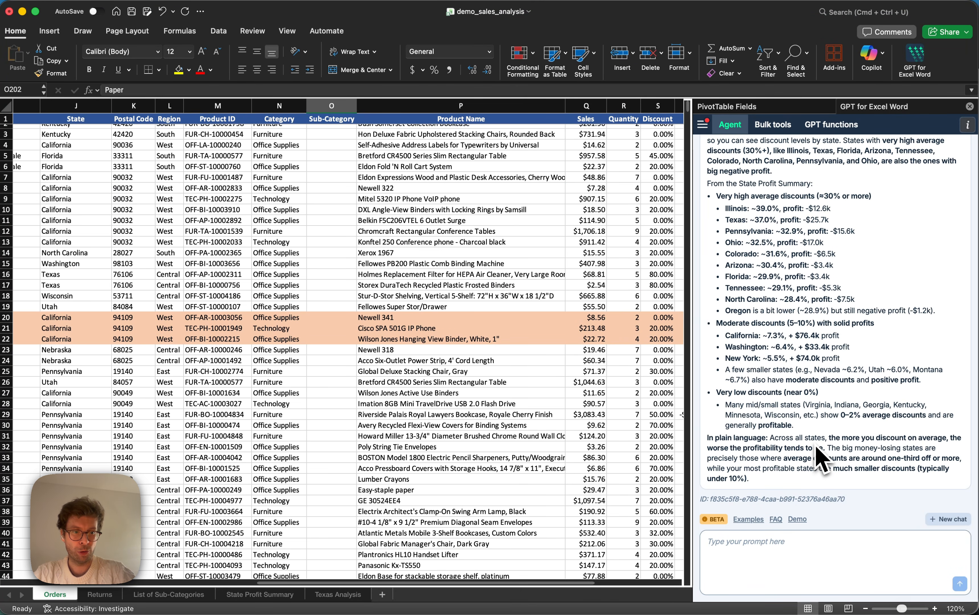
- Ask the agent "fill out column O with the labels in the subcategories tab"
click(783, 545)
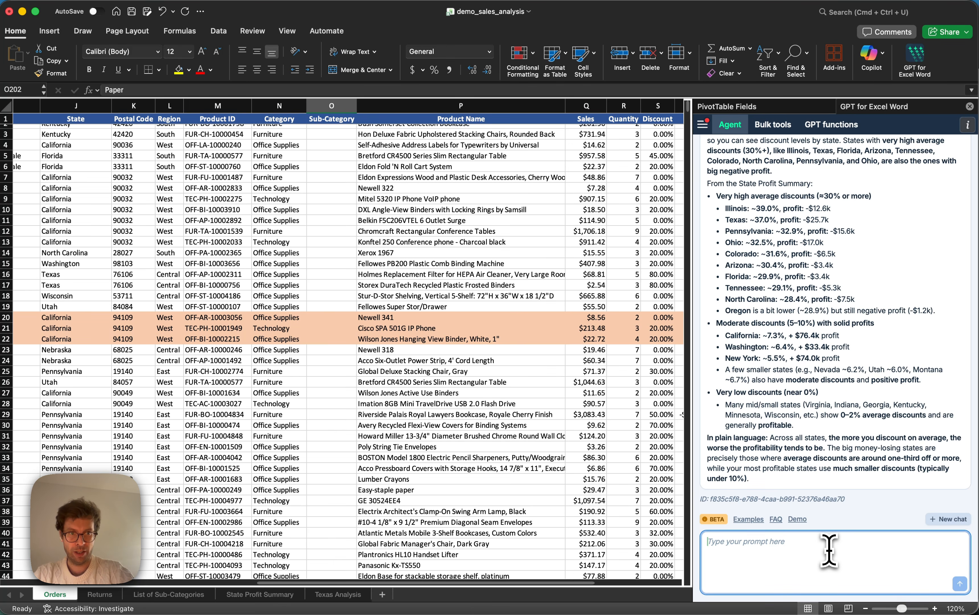
text(fill )
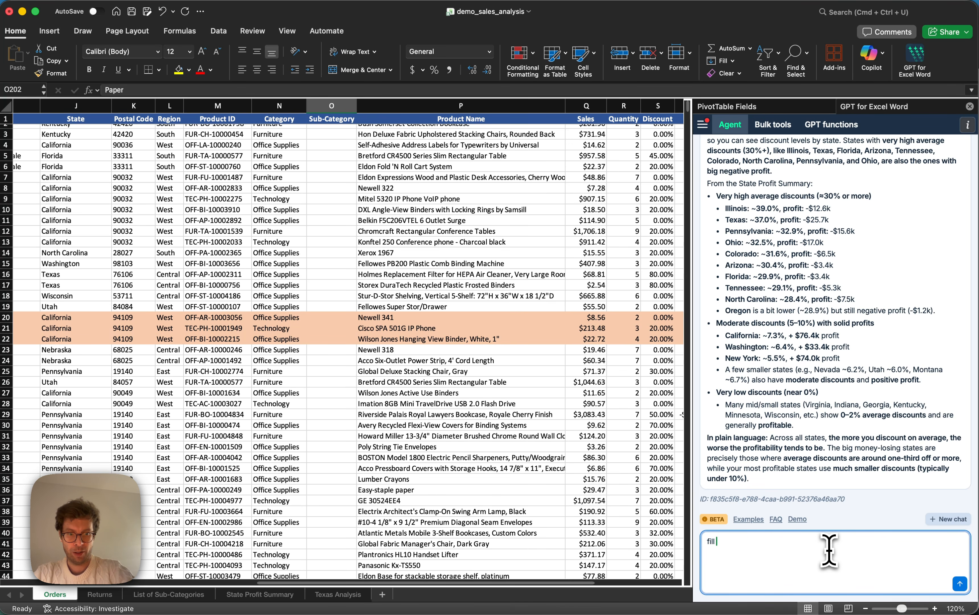
text(out column O )
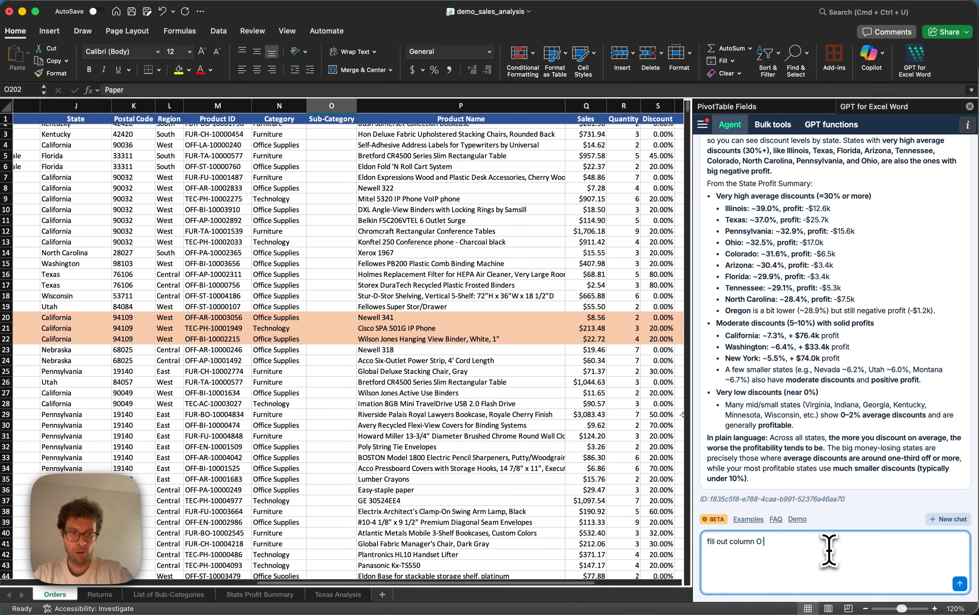
text(with the )
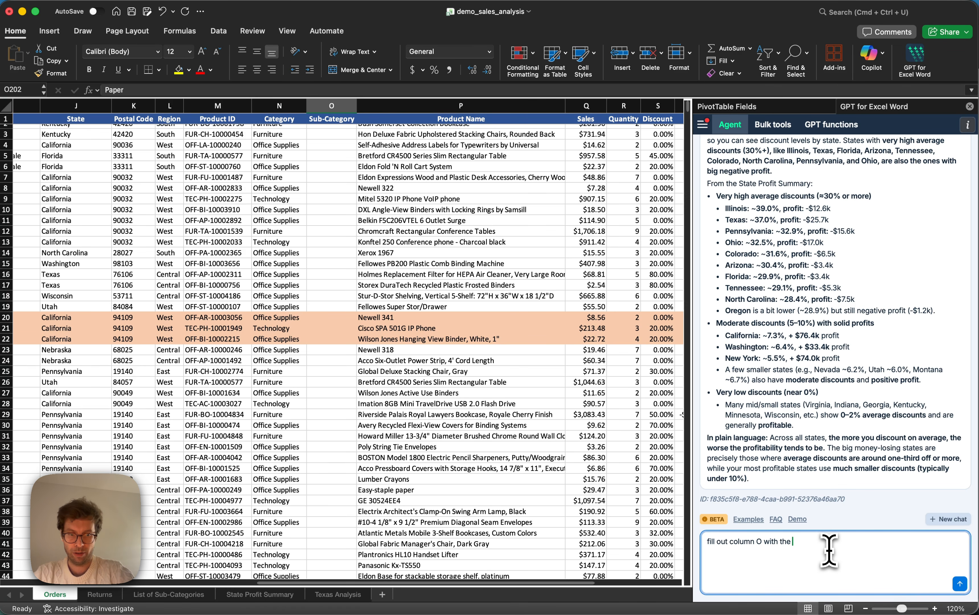
text(labels in the sib)
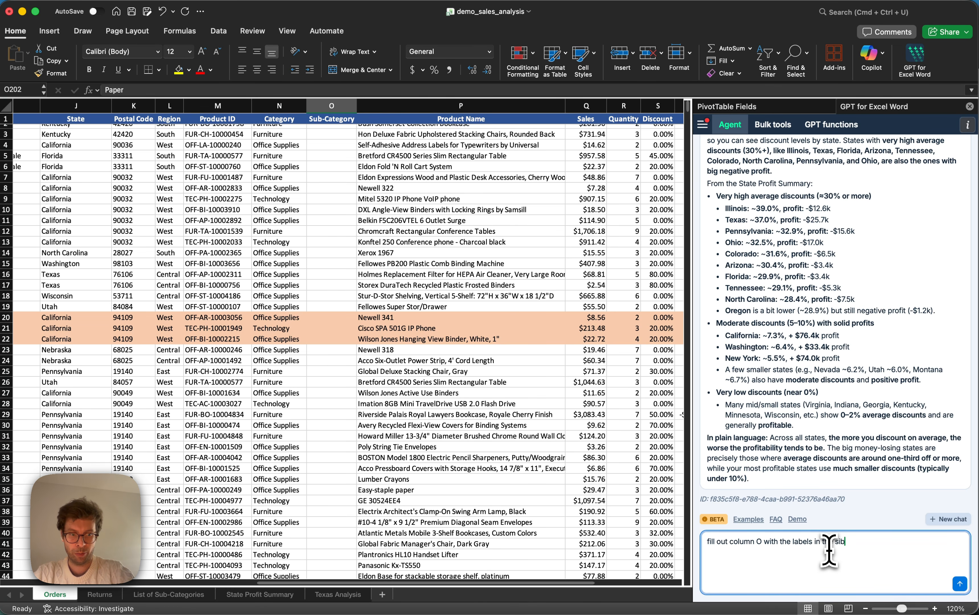
key(BackSpace)
key(BackSpace)
text(ubcategories)
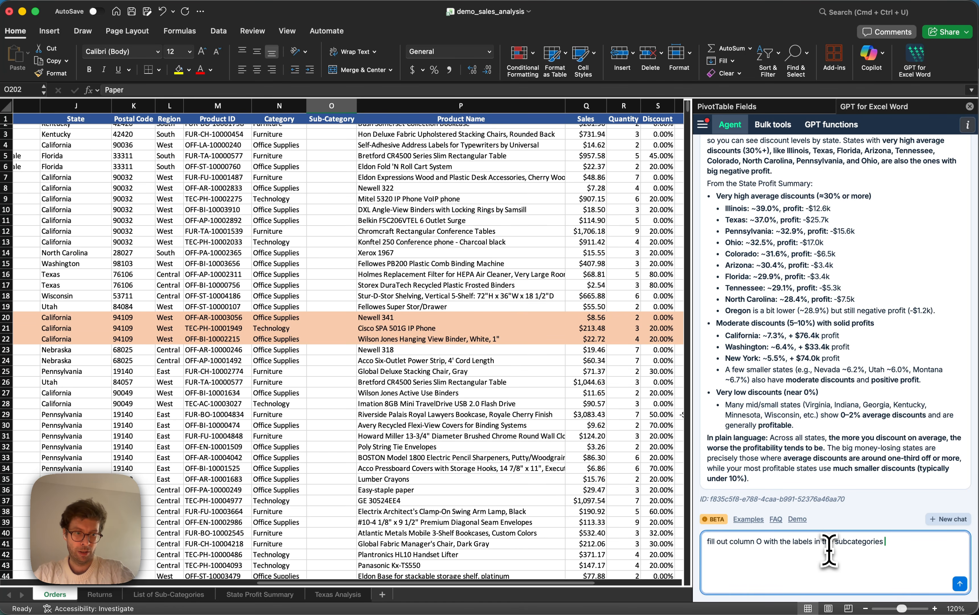
text( tab)
key(Return)
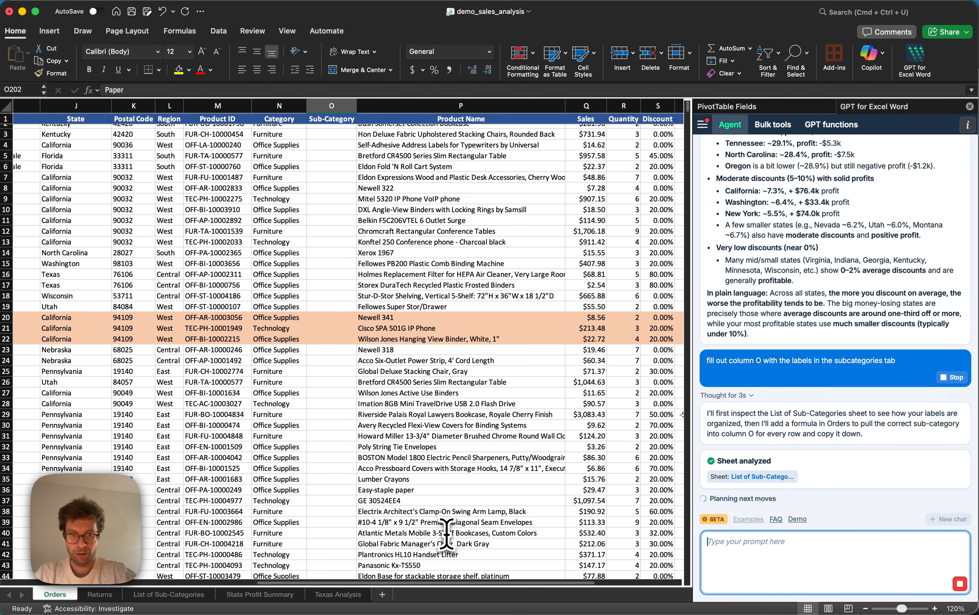
- Check the labels on the List of Sub-Categories sheet and return to the Sub-Category column on the Orders sheet
click(191, 596)
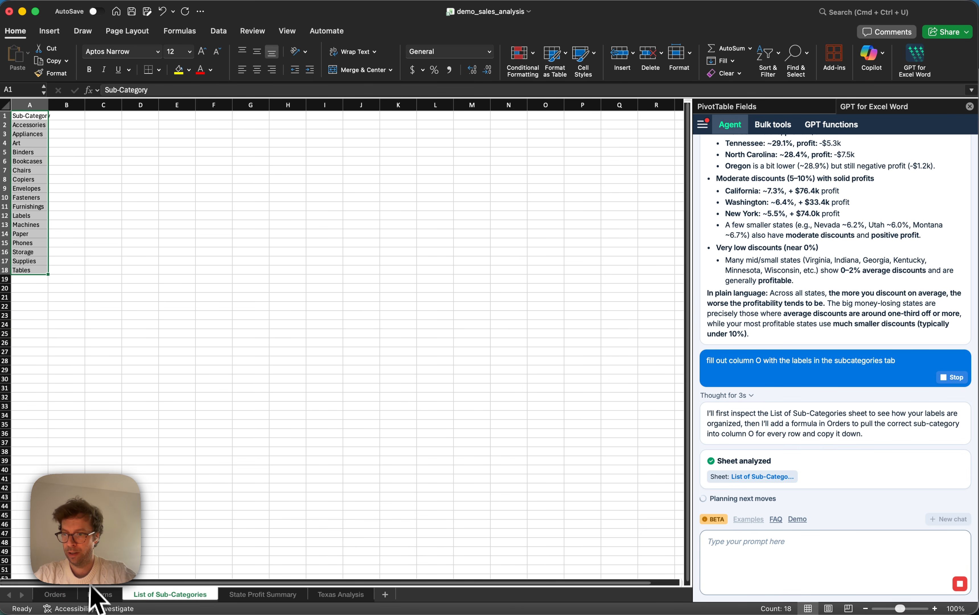
click(63, 597)
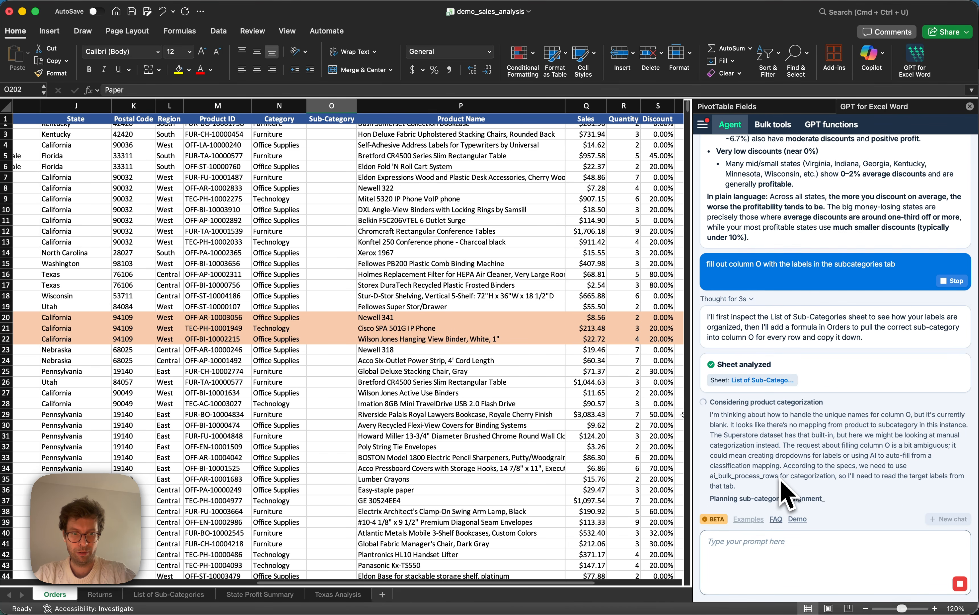
scroll(334, 229, left, 1)
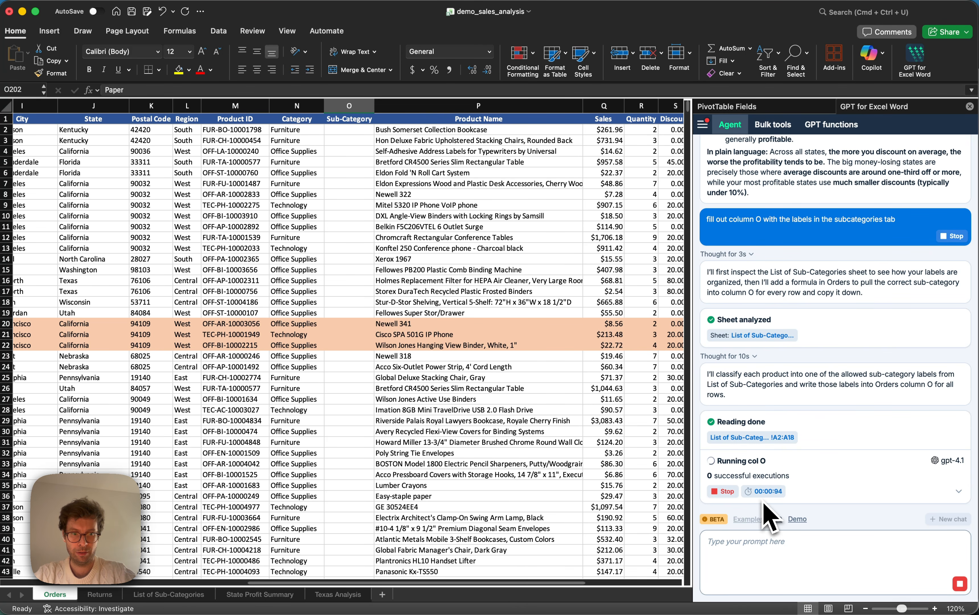
- Inspect the column O run's prompt template, including its category and product name placeholders and allowed labels, and check the filled Sub-Category cells
click(958, 490)
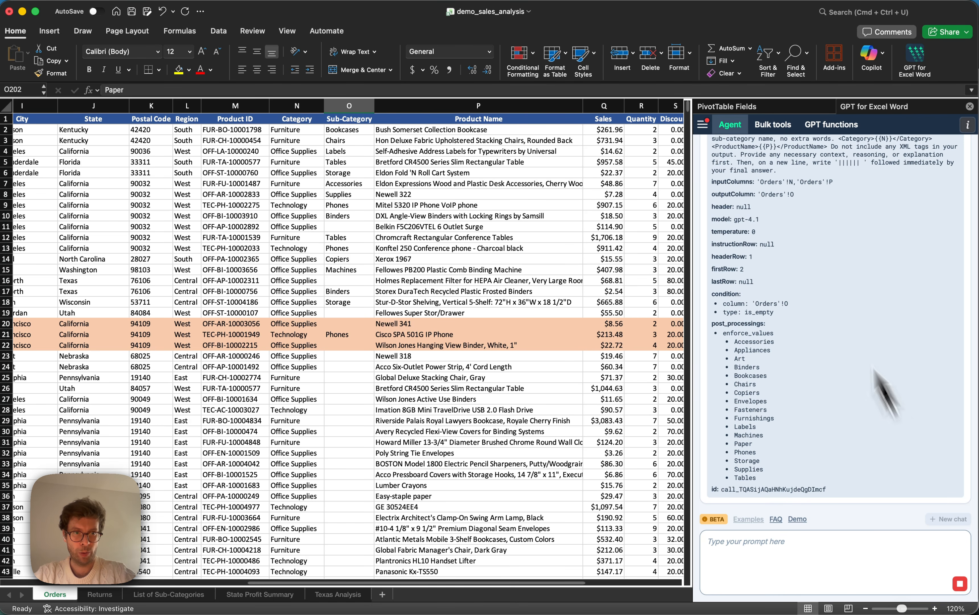
scroll(840, 267, up, 5)
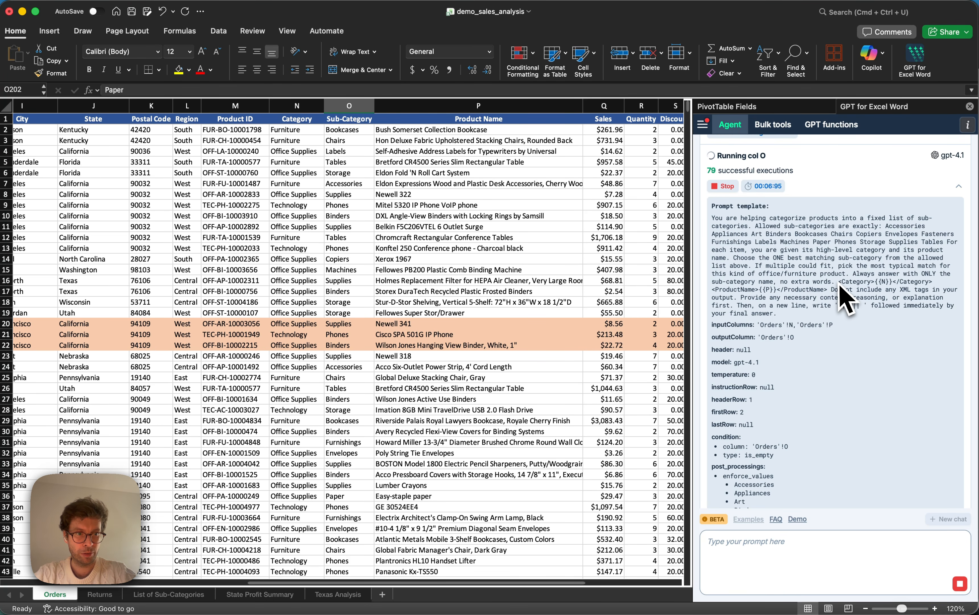
drag(839, 286, 935, 286)
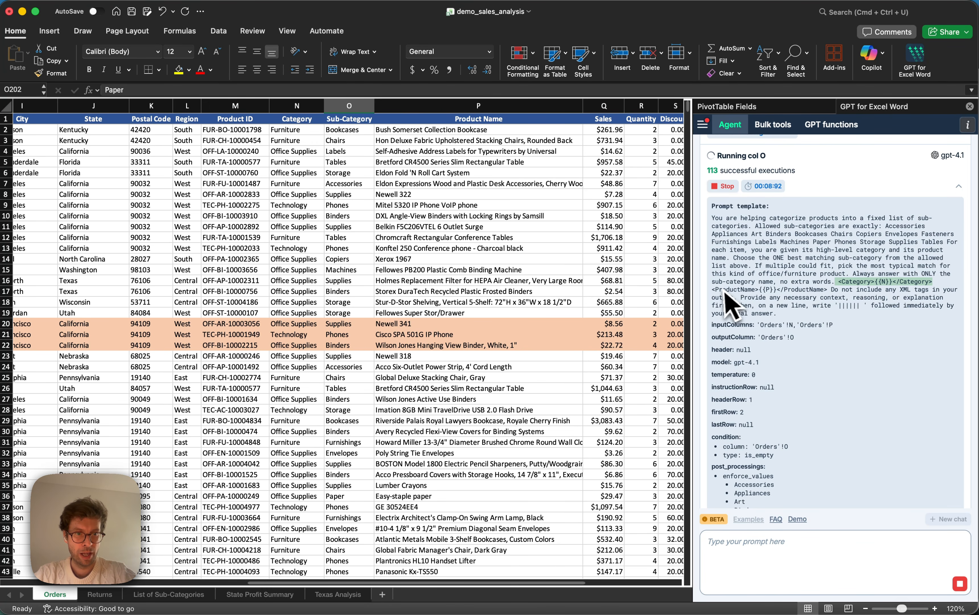
drag(711, 289, 828, 290)
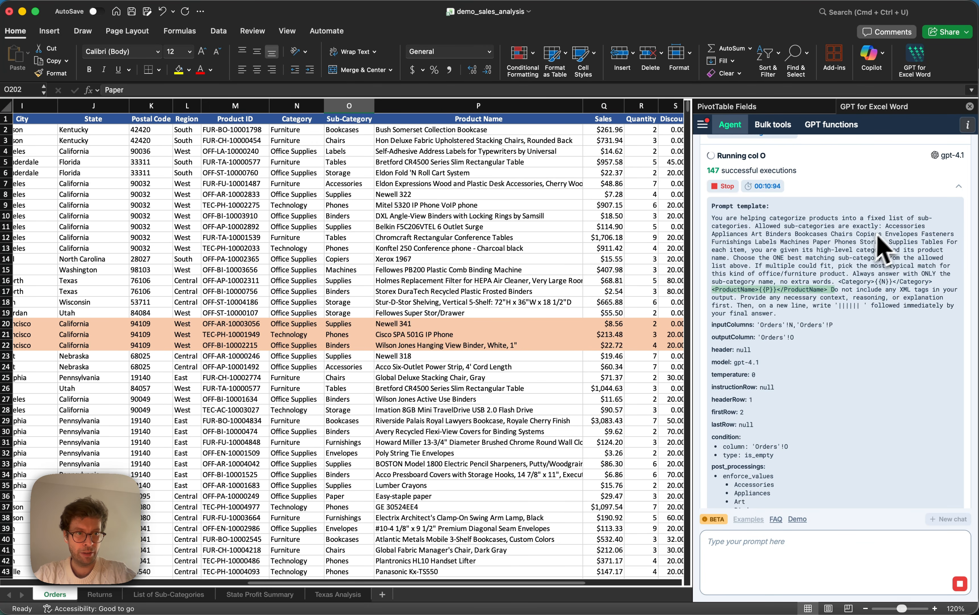
drag(886, 226, 944, 246)
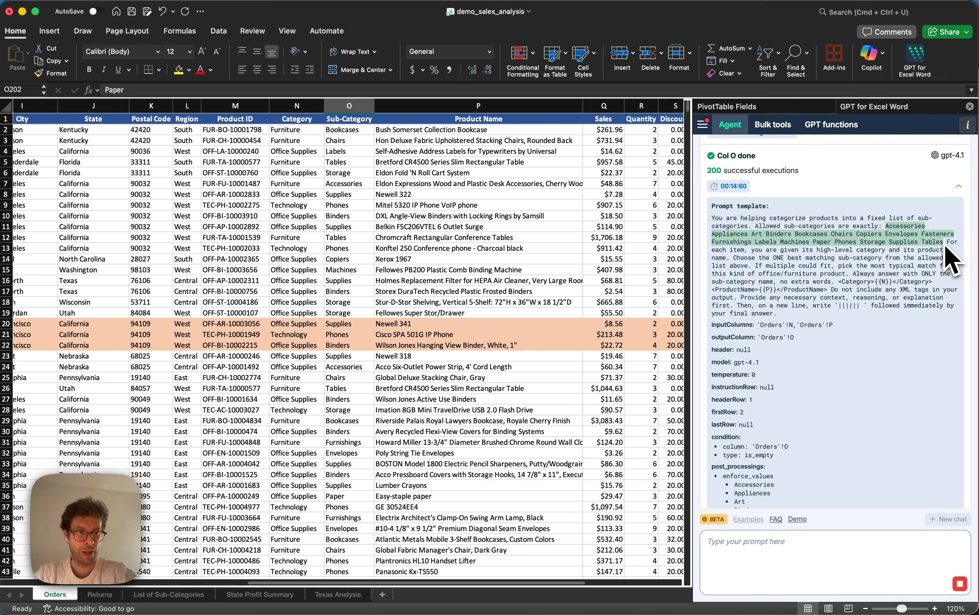
click(339, 142)
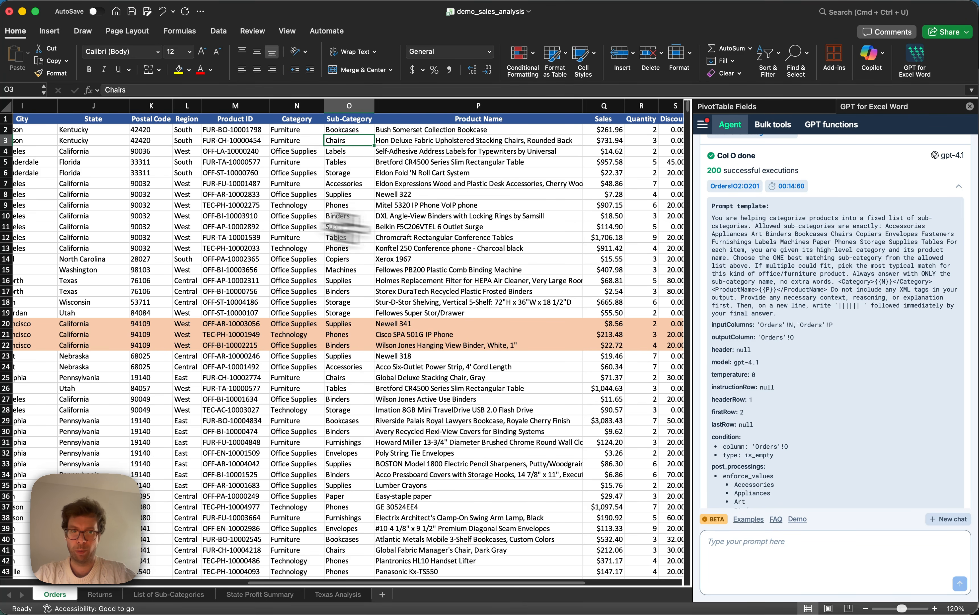
scroll(856, 410, down, 5)
- Ask the agent "compare the profitability of each subcategory"
click(809, 549)
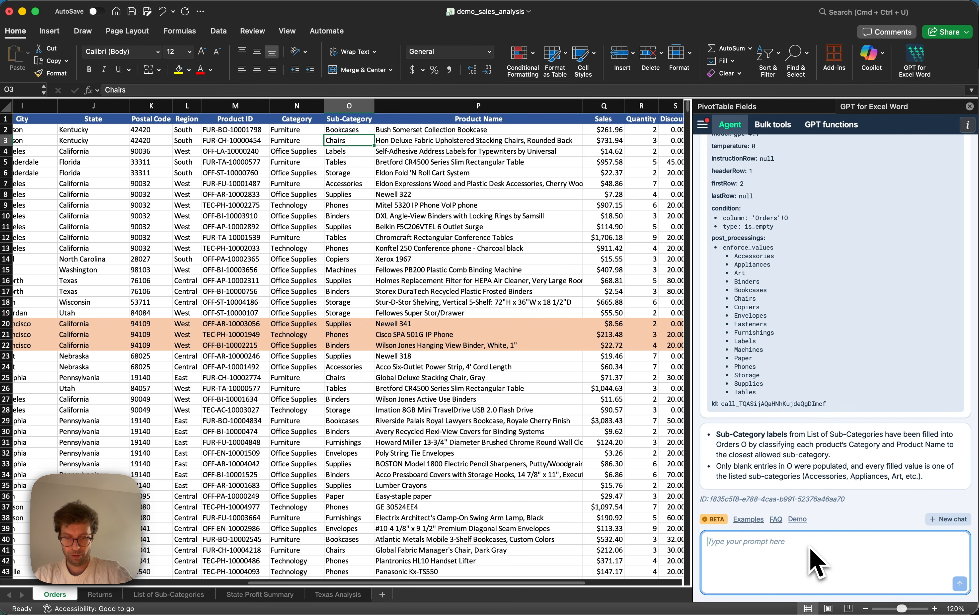
text(compare the profi)
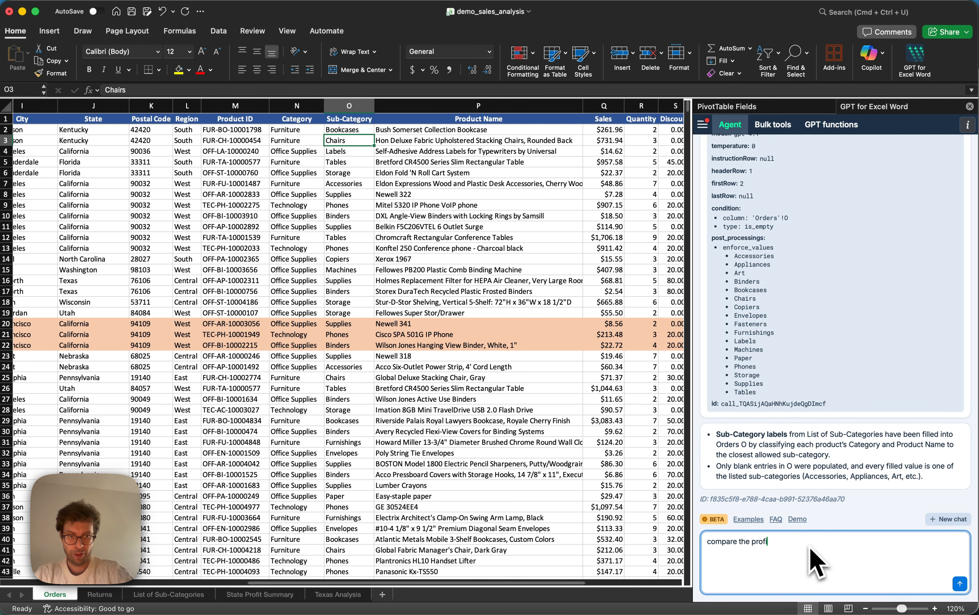
text(tability of each subcategory)
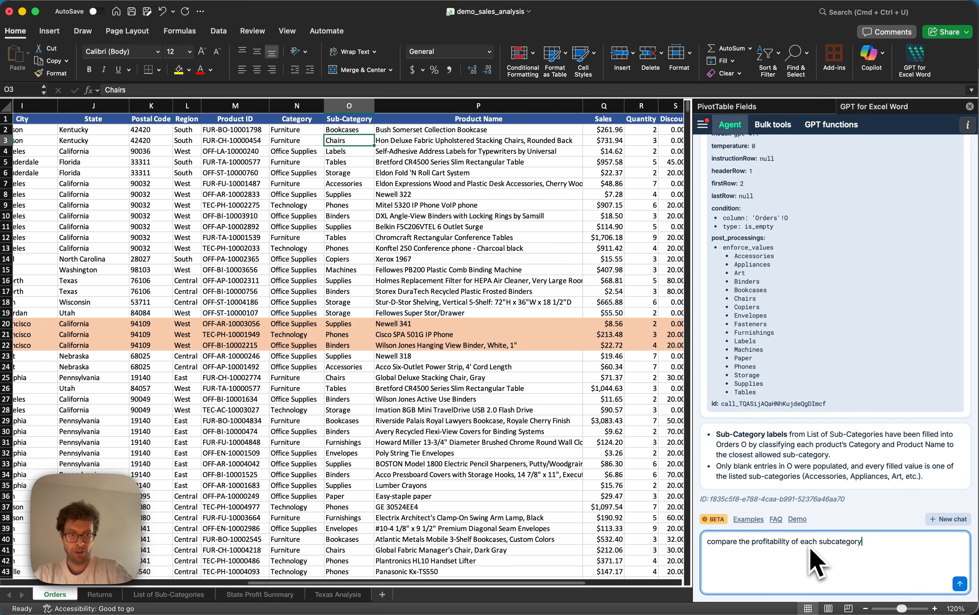
key(Return)
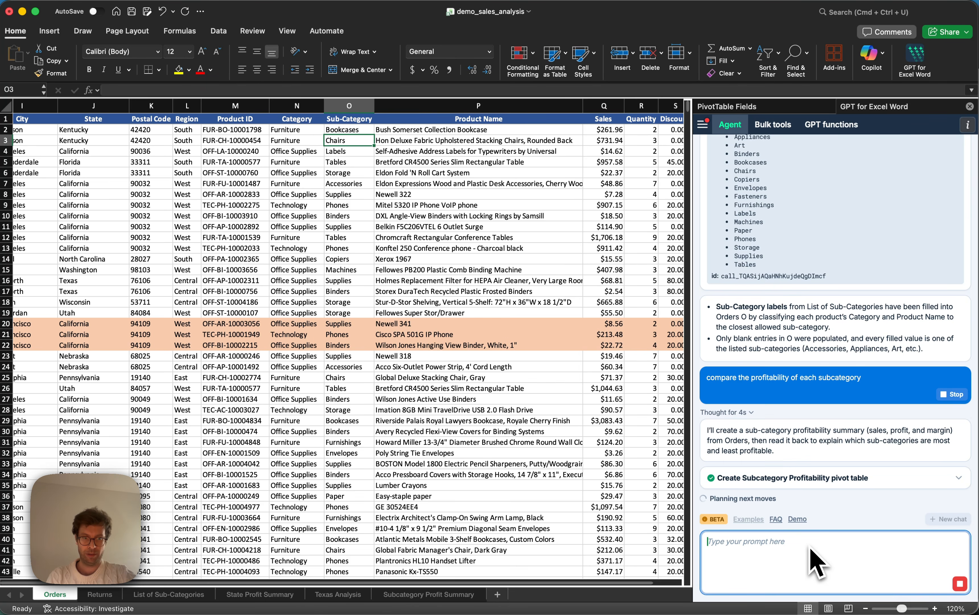
- Review the Sum of Profit values on the Subcategory Profit Summary sheet, selecting the one for Tables
click(431, 595)
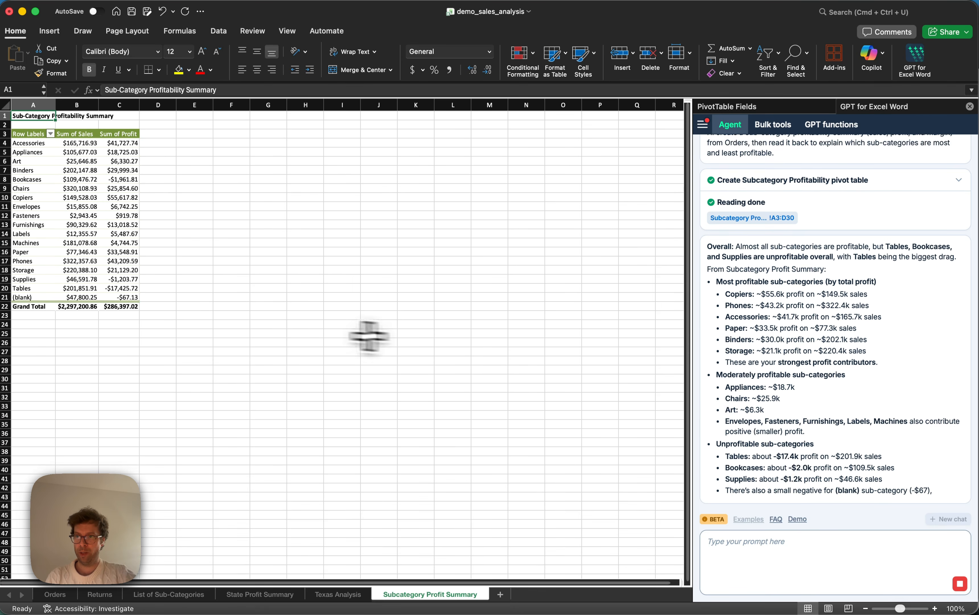
click(117, 287)
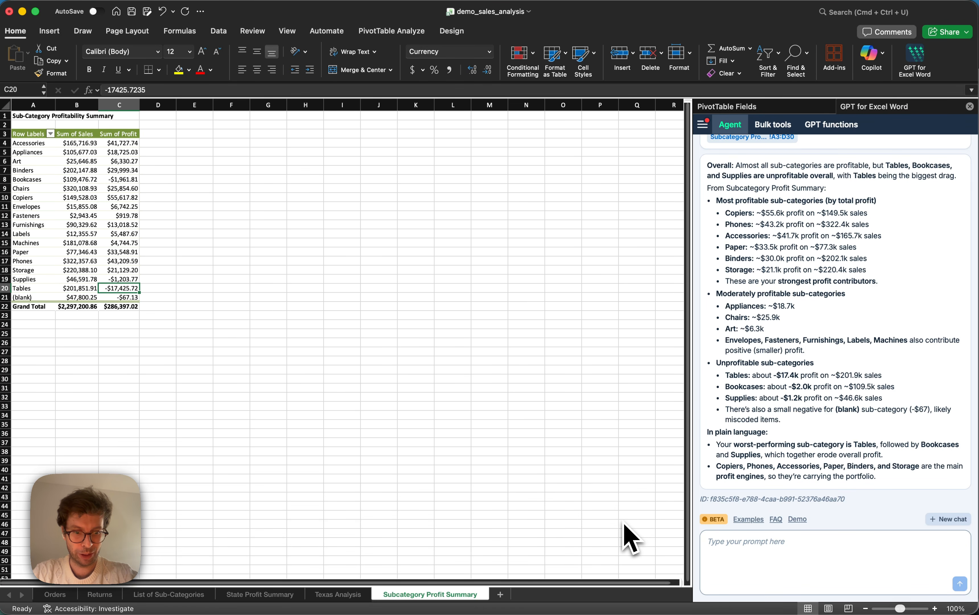
click(639, 604)
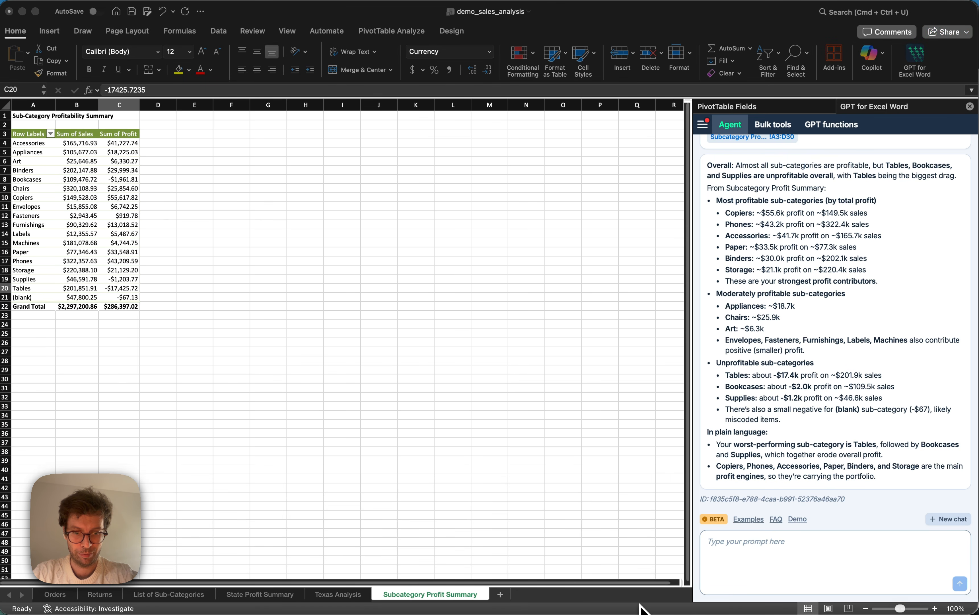